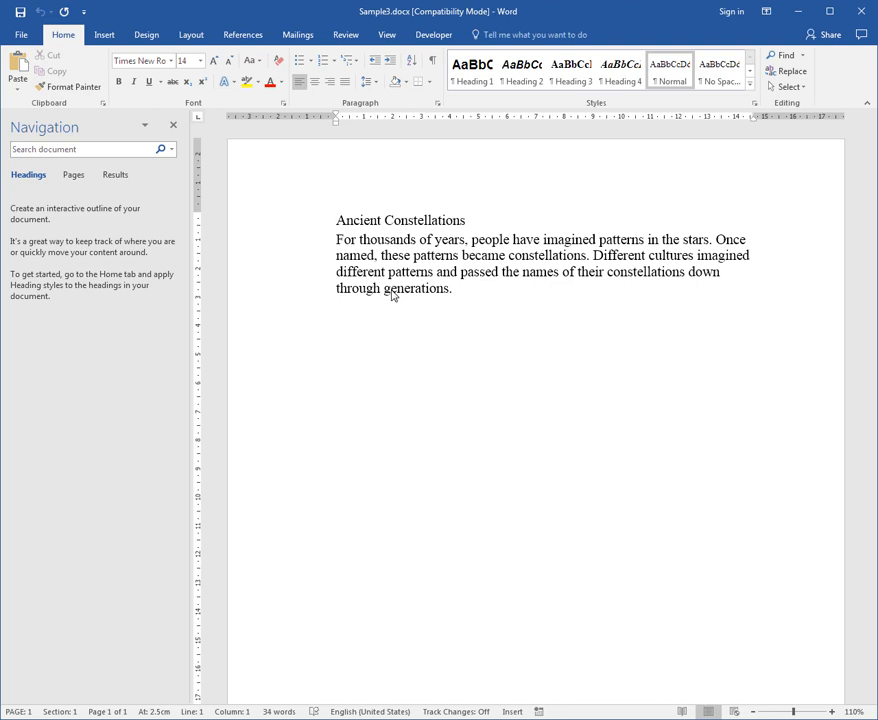
# Check the user name and initials that Track Changes uses to identify the reviewer.
pyautogui.click(346, 35)
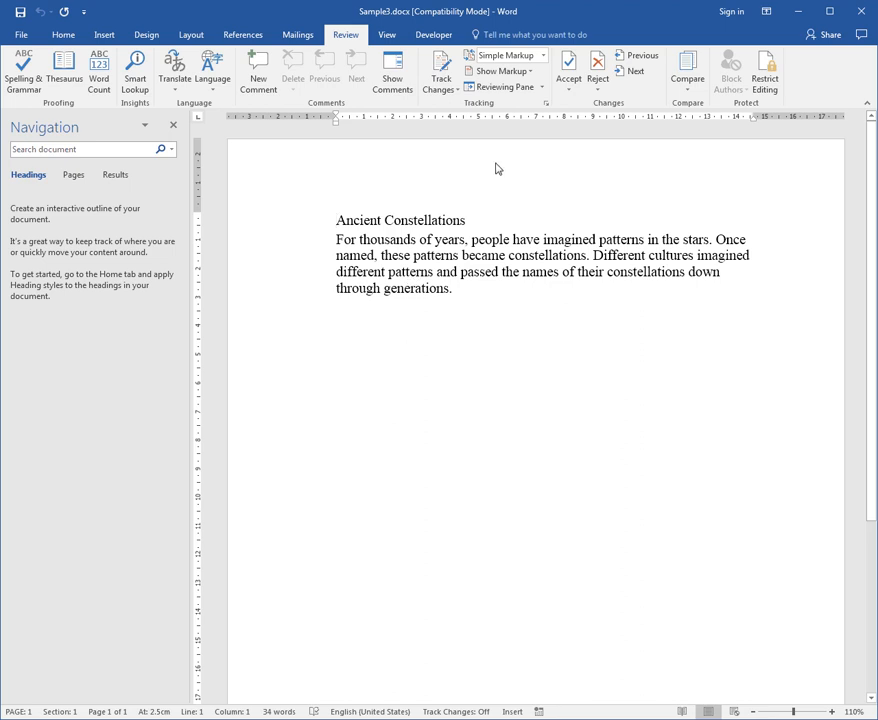
pyautogui.click(547, 105)
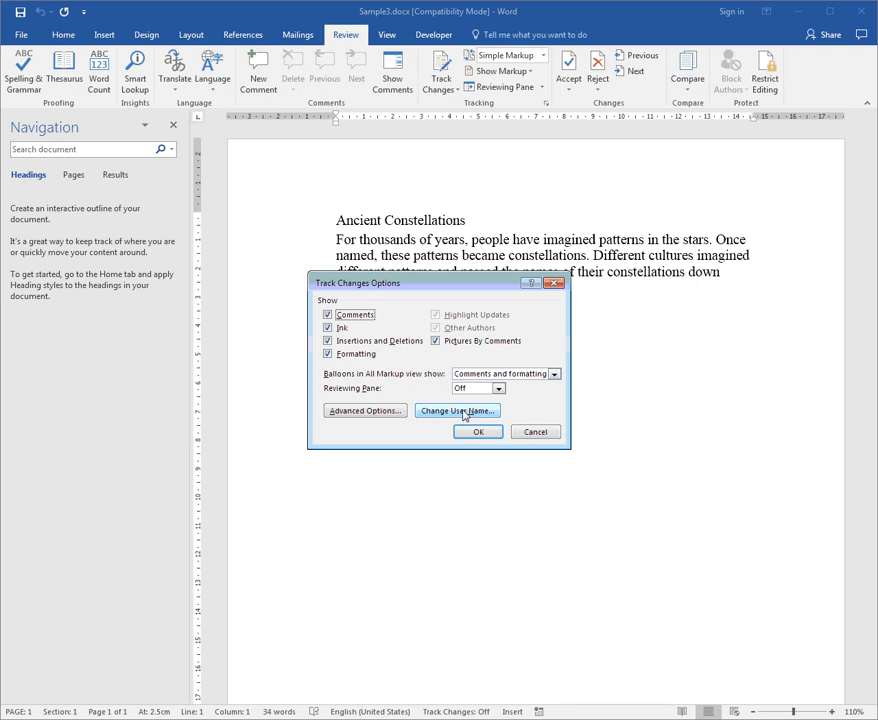
pyautogui.click(458, 411)
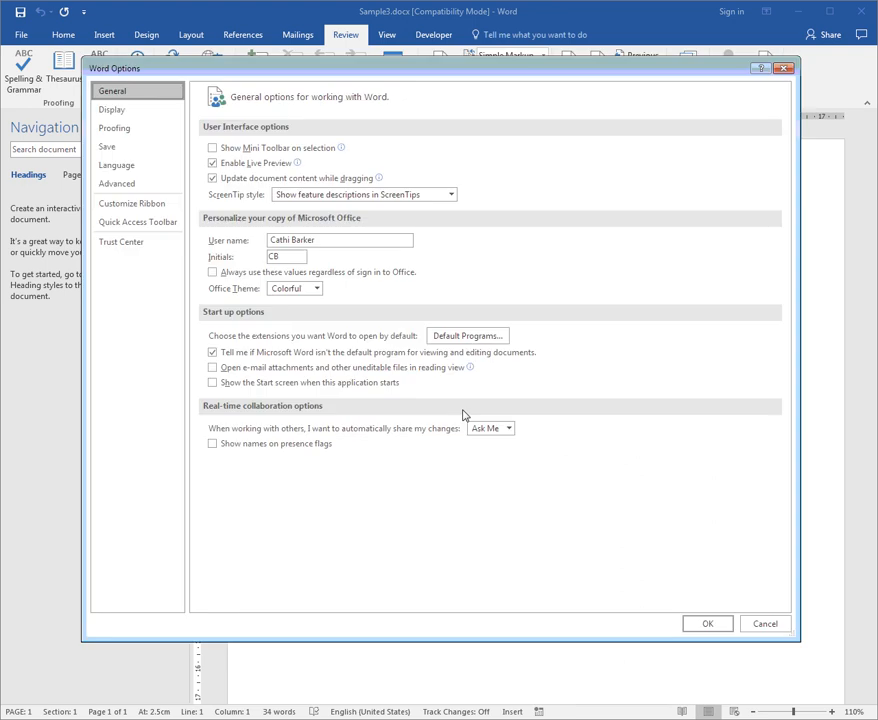
pyautogui.click(304, 241)
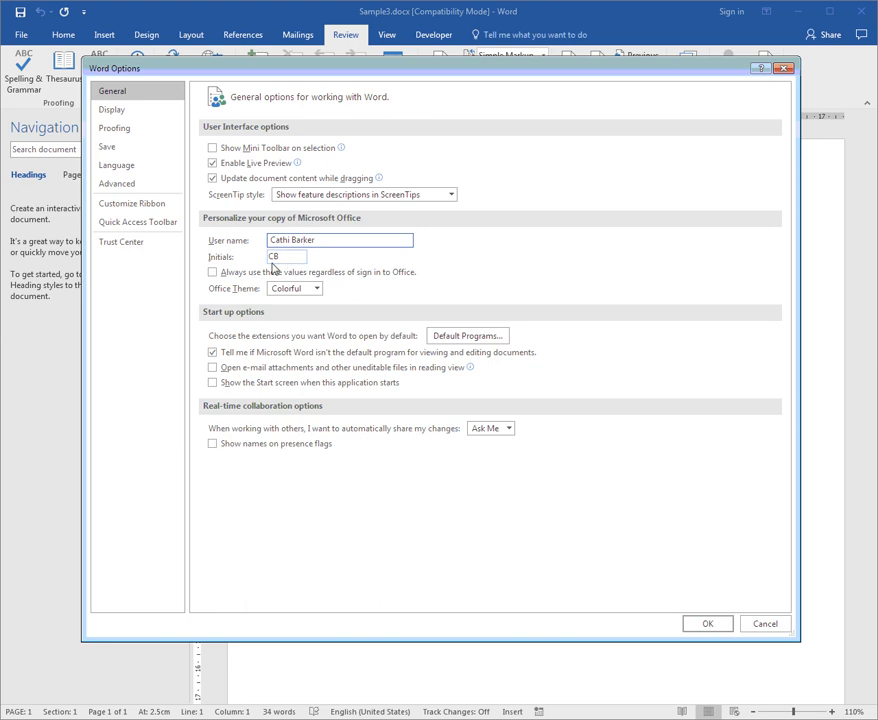
pyautogui.click(712, 626)
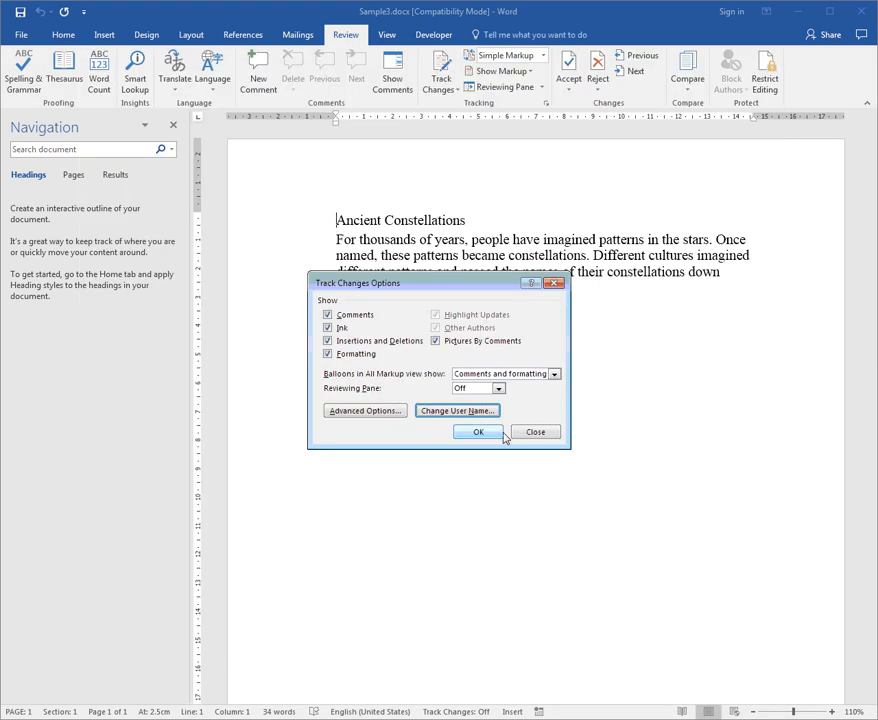
# Examine the insertion colour, formatting markup and format tracking choices in the advanced Track Changes options.
pyautogui.click(366, 412)
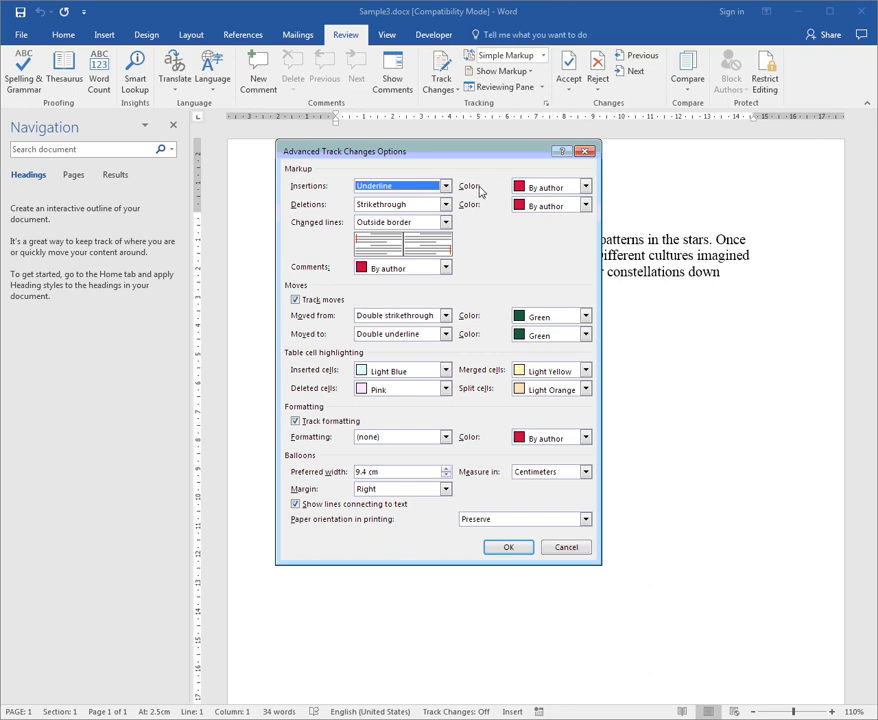
pyautogui.click(585, 187)
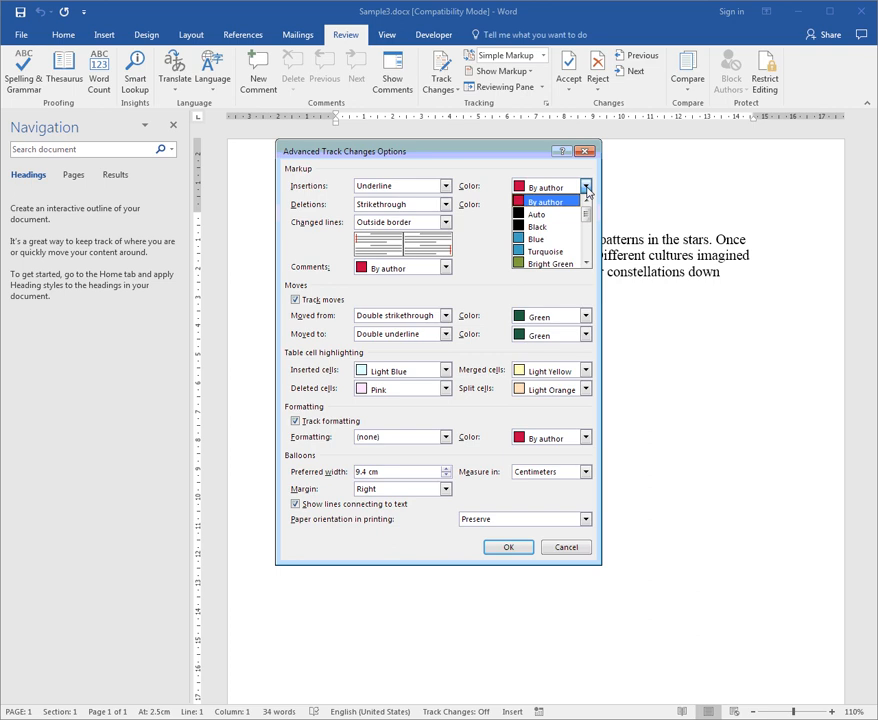
pyautogui.click(586, 188)
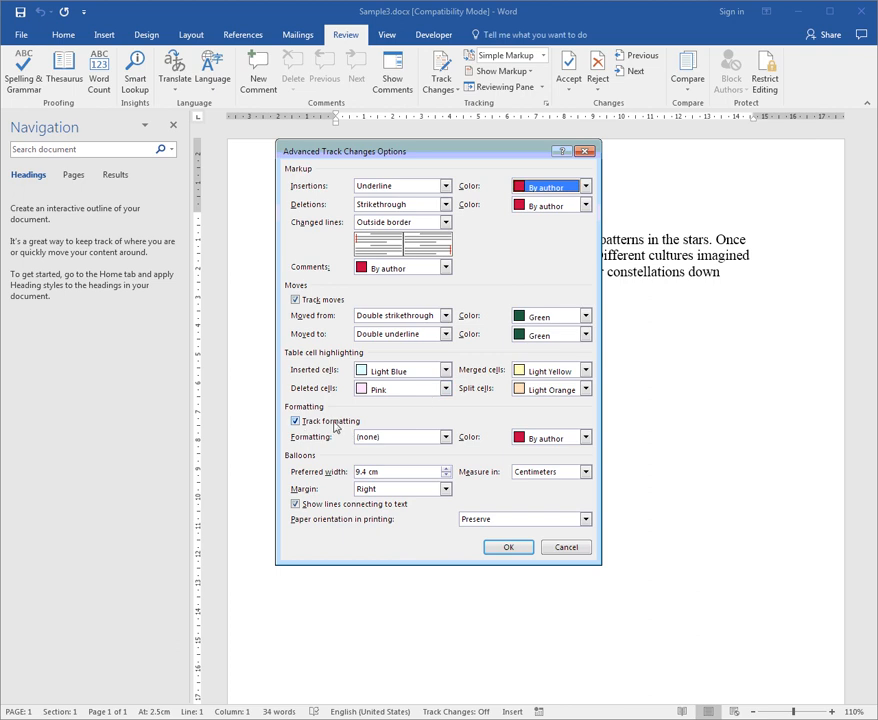
pyautogui.click(446, 438)
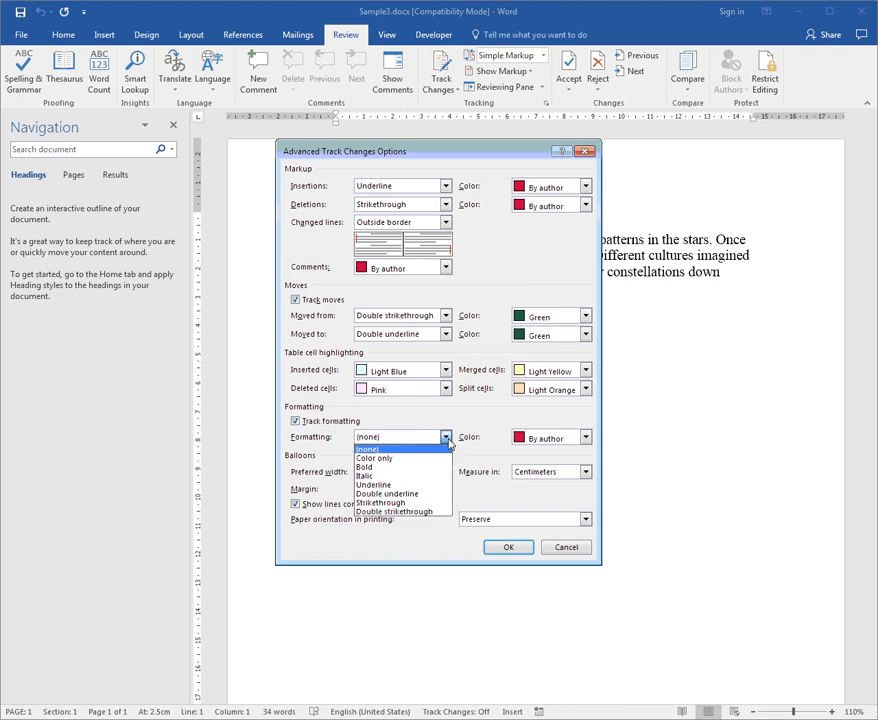
pyautogui.click(447, 439)
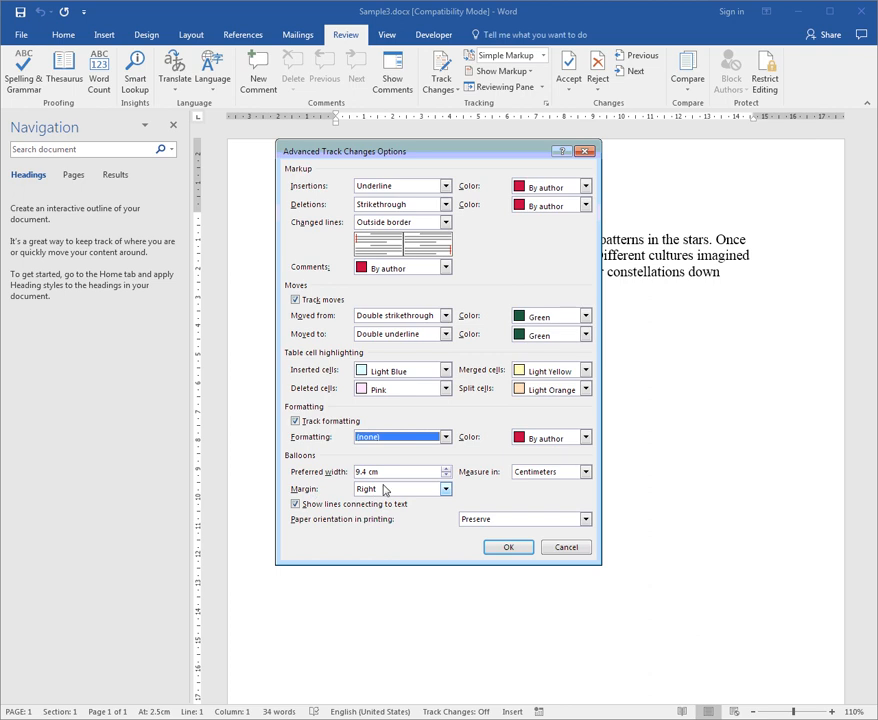
pyautogui.click(295, 421)
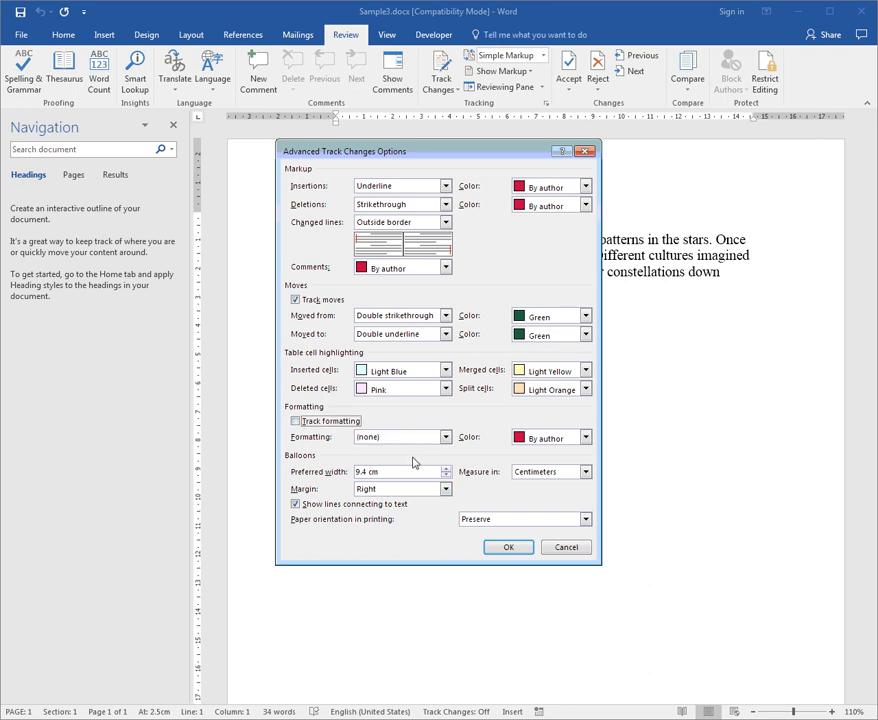
pyautogui.click(509, 548)
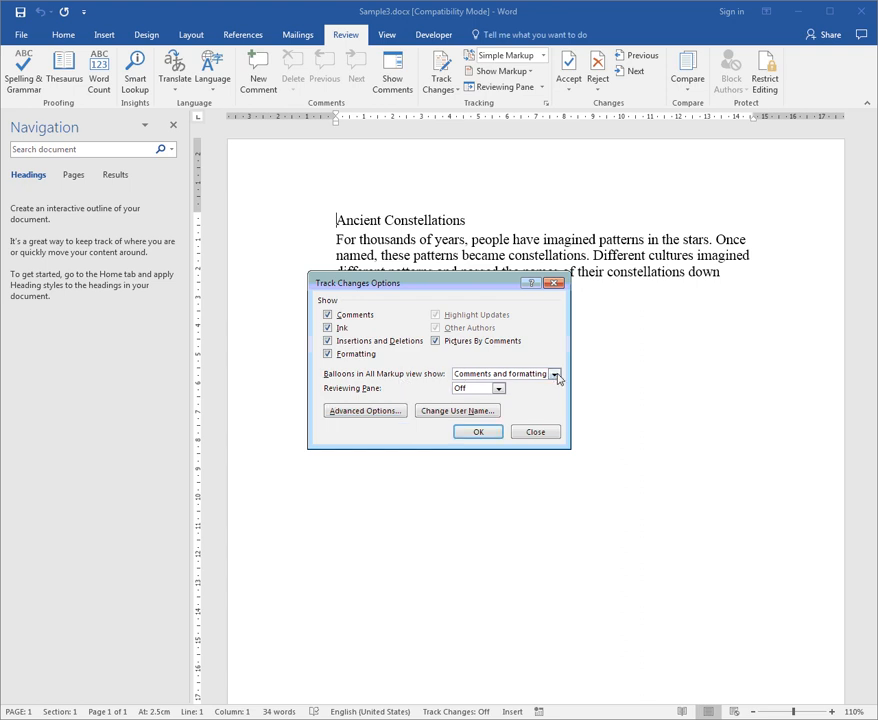
# Set the balloons in All Markup view to show Revisions and apply the Track Changes options.
pyautogui.click(473, 388)
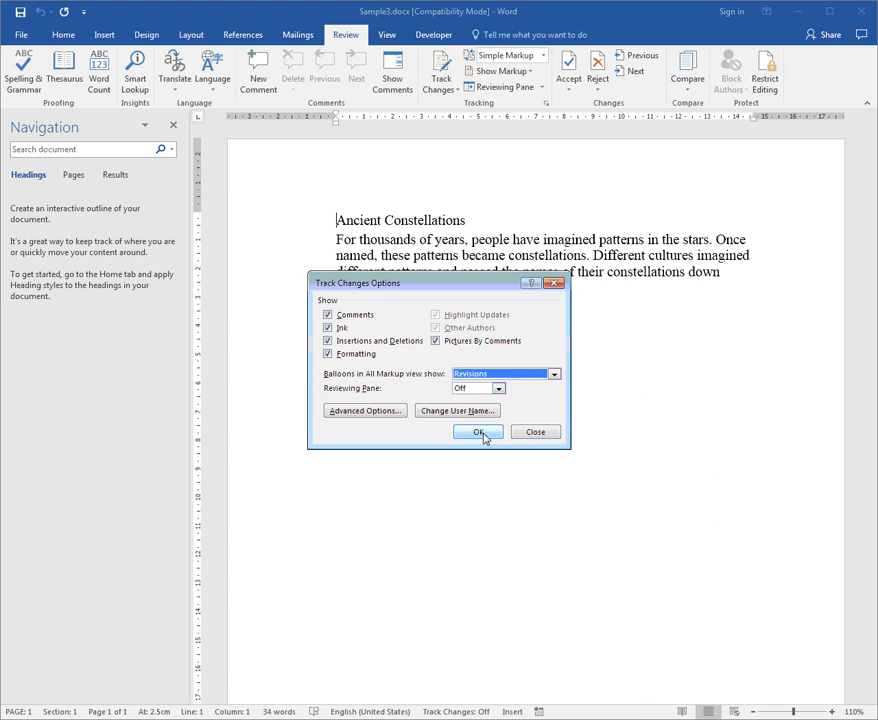
pyautogui.click(482, 434)
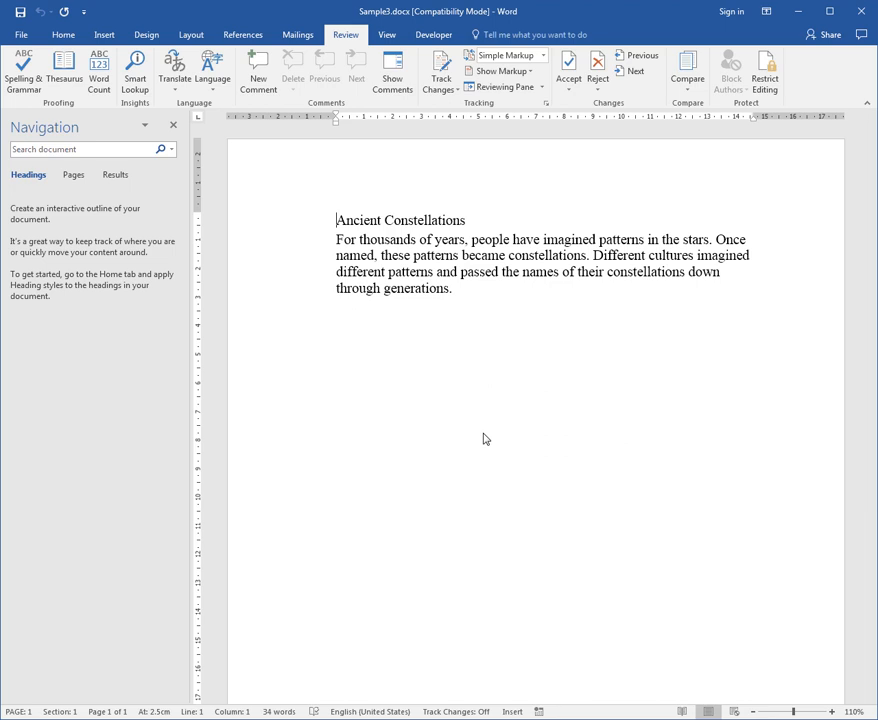
# Turn on Track Changes for the document, toggling it off and back on once.
pyautogui.click(441, 72)
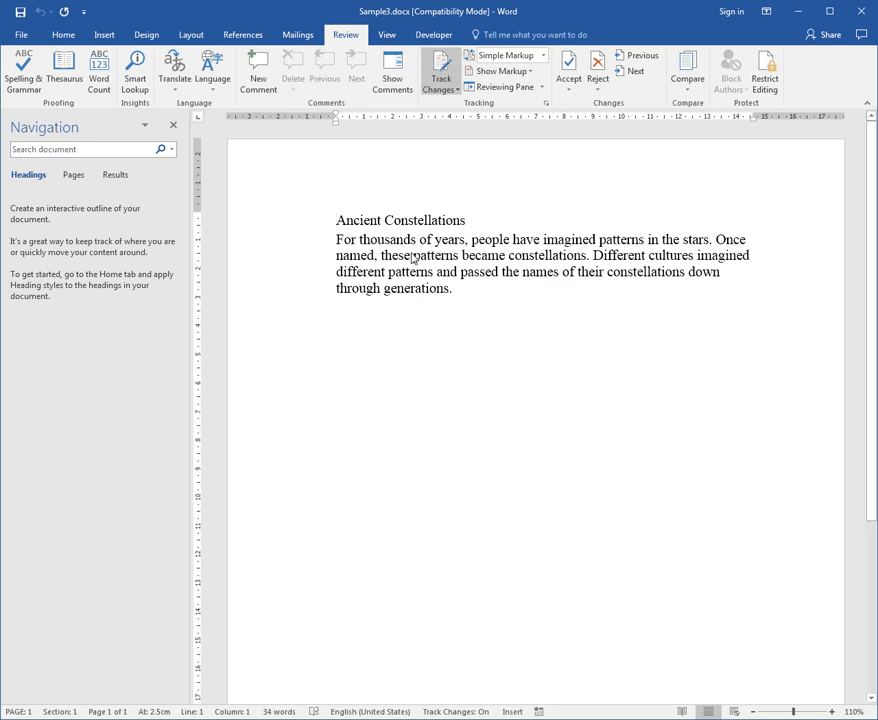
pyautogui.hotkey('ctrl', 'shift', 'e')
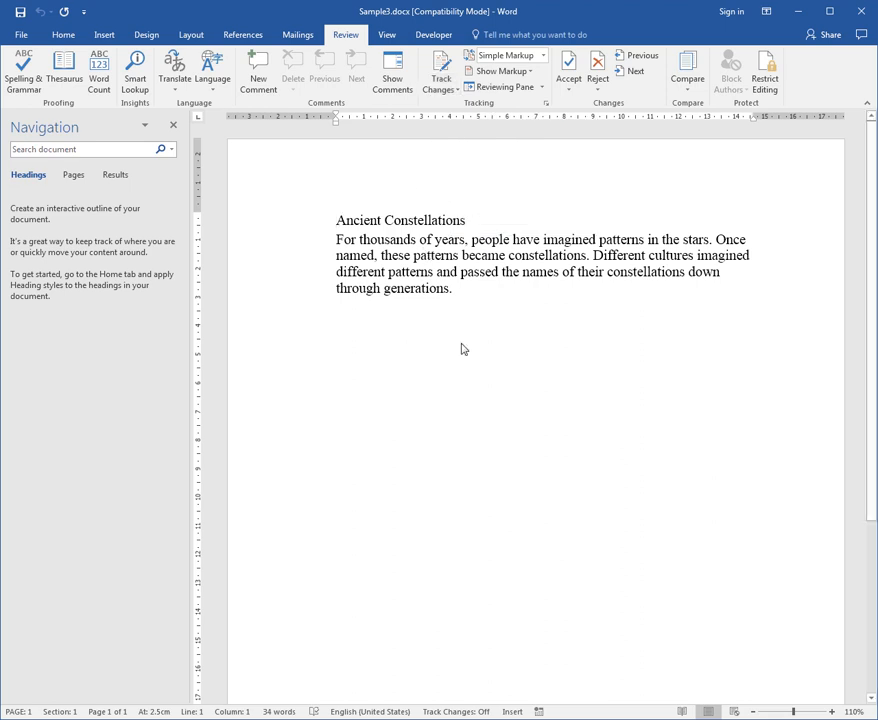
pyautogui.click(443, 712)
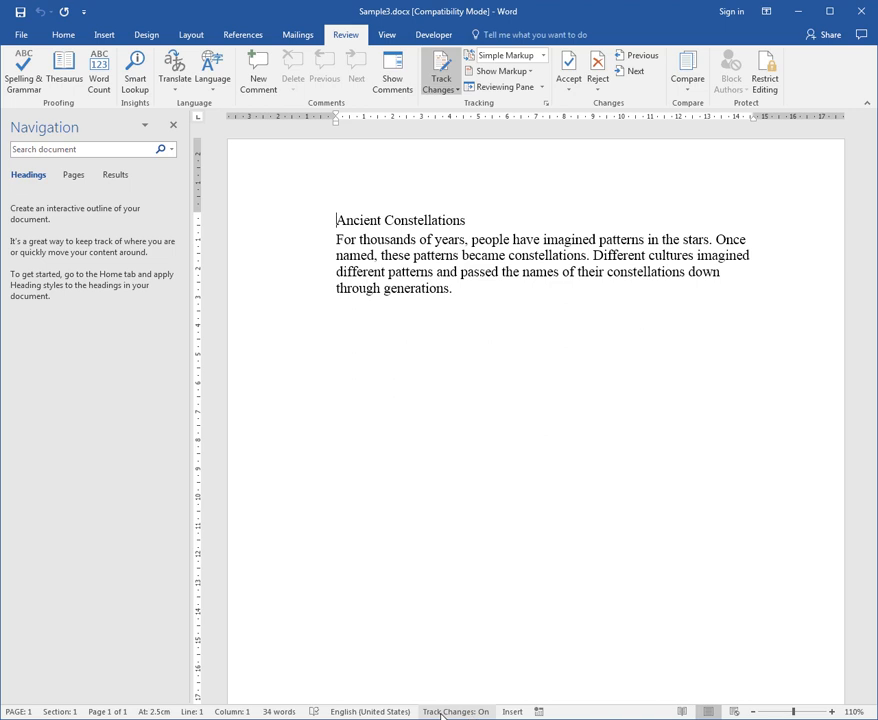
# Try hiding and restoring the Track Changes indicator on the status bar, and toggle tracking off and on with it.
pyautogui.rightClick(438, 712)
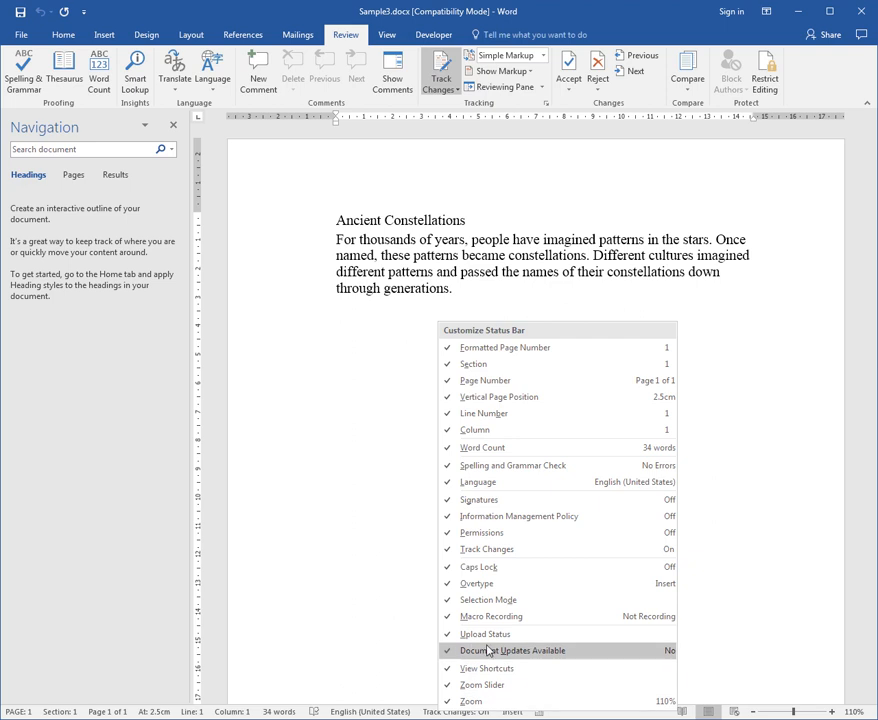
pyautogui.click(452, 549)
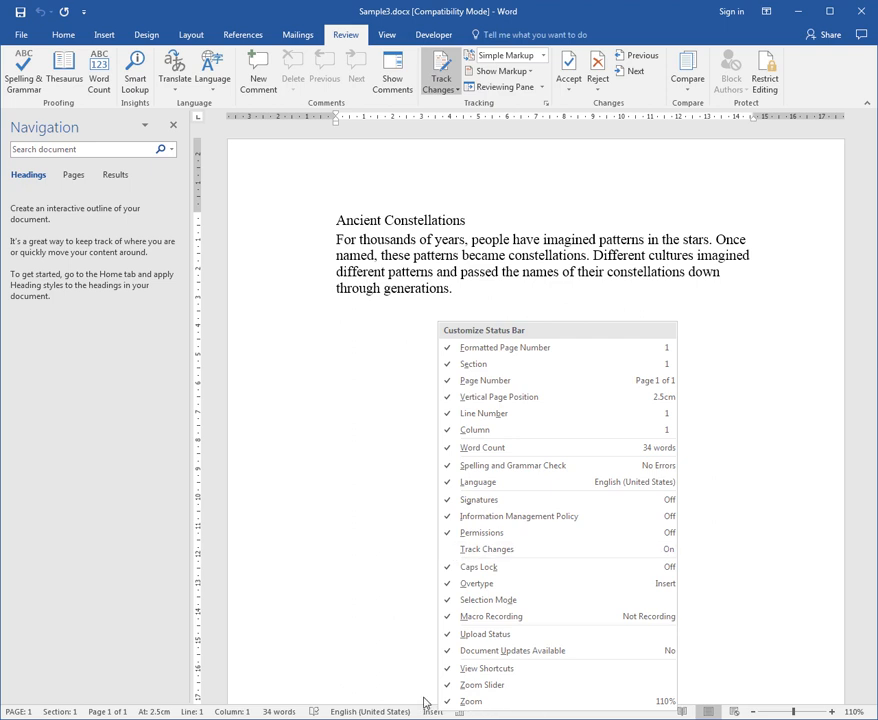
pyautogui.click(452, 549)
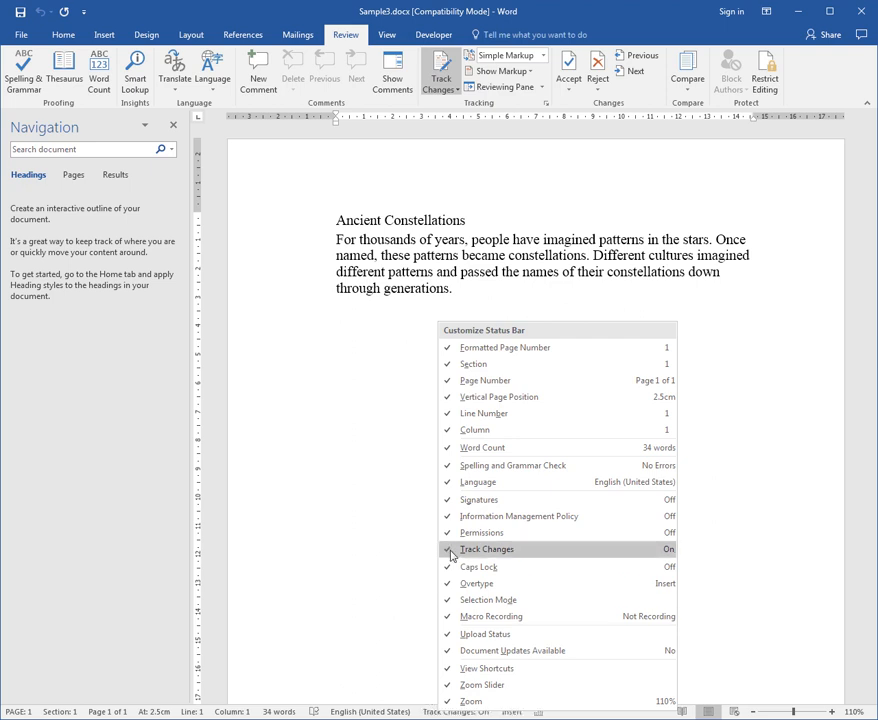
pyautogui.click(450, 712)
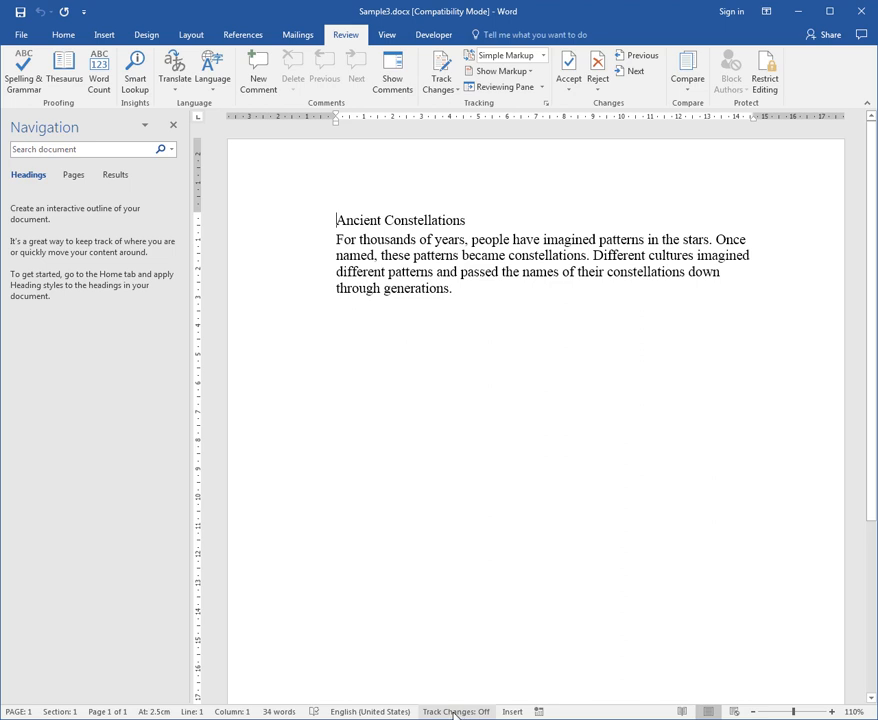
pyautogui.click(452, 712)
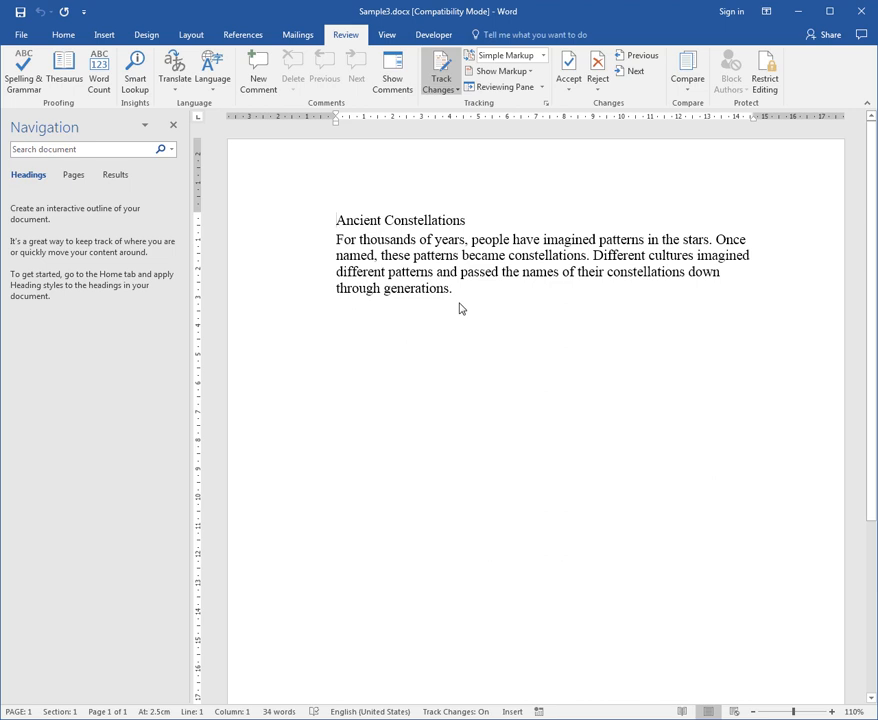
# Replace the word "imagined" in the paragraph's first sentence with "envisioned".
pyautogui.doubleClick(572, 241)
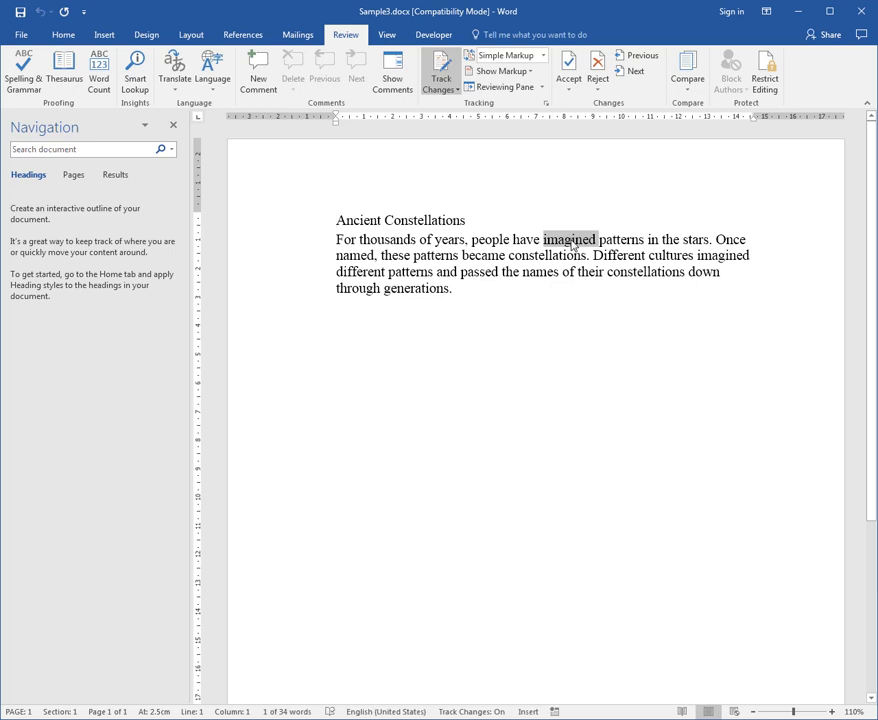
pyautogui.press('Delete')
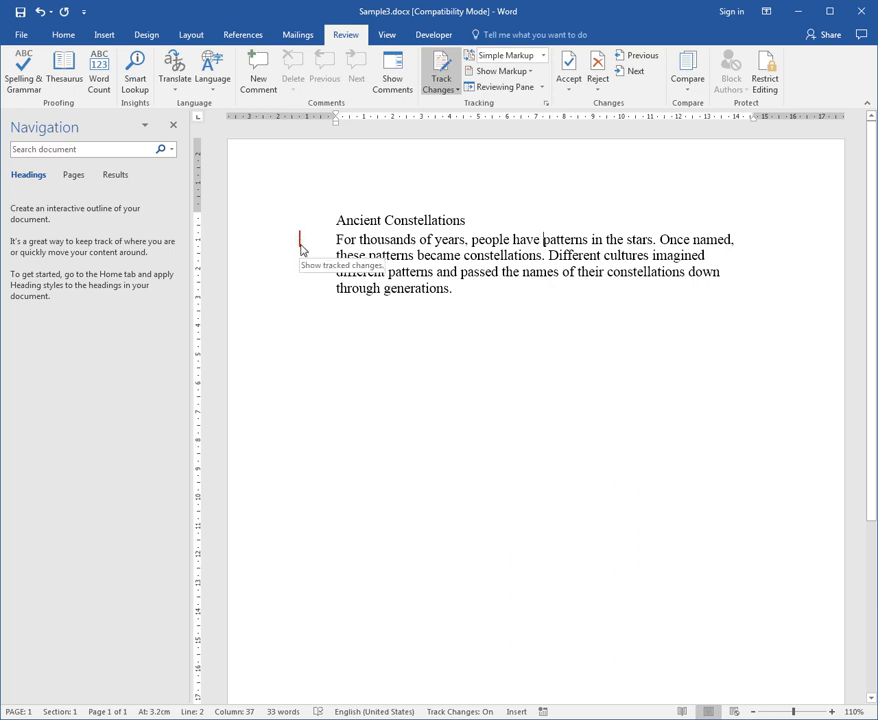
pyautogui.write('envisioned')
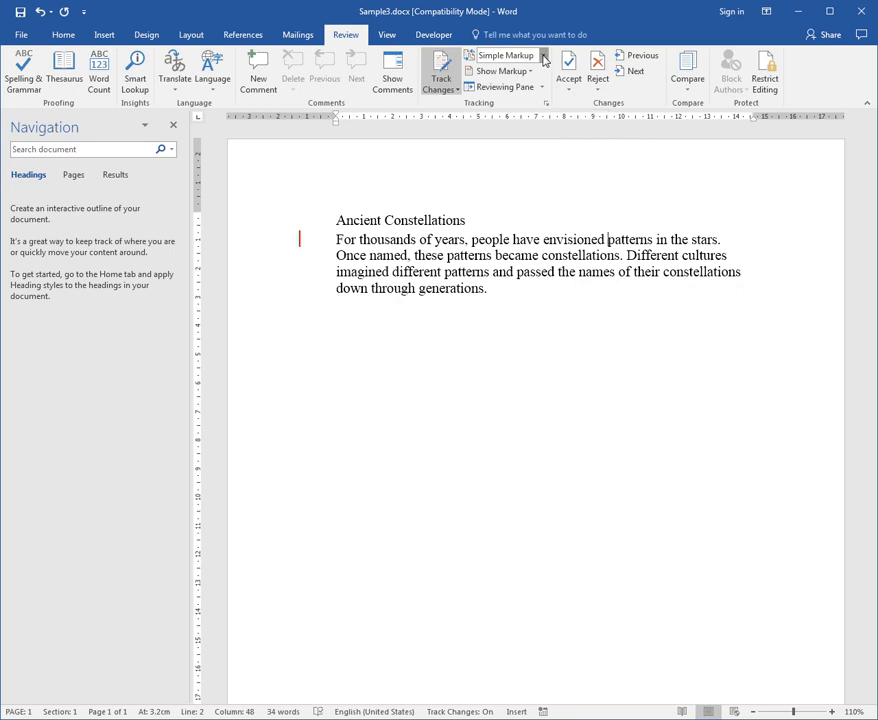
# Display the tracked edits in All Markup view and close the Navigation pane to make room for the balloons.
pyautogui.click(527, 89)
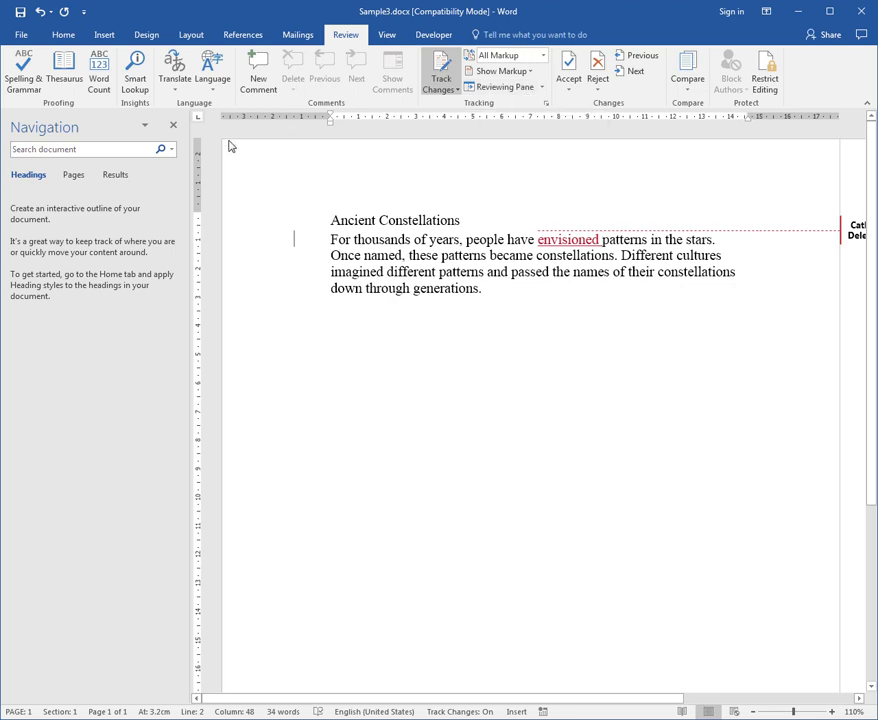
pyautogui.click(173, 125)
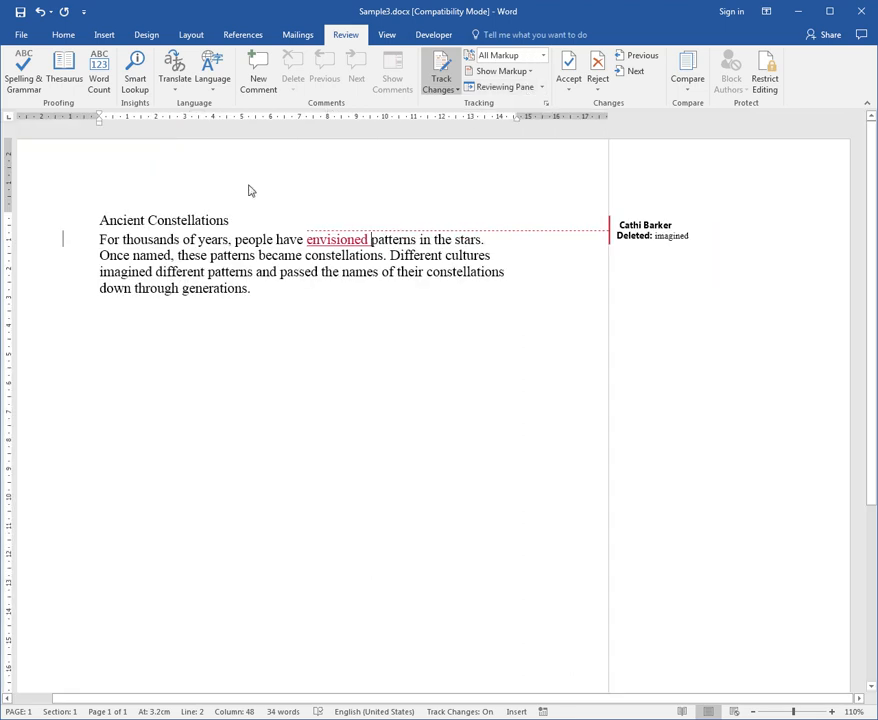
pyautogui.click(635, 238)
pyautogui.moveTo(332, 245)
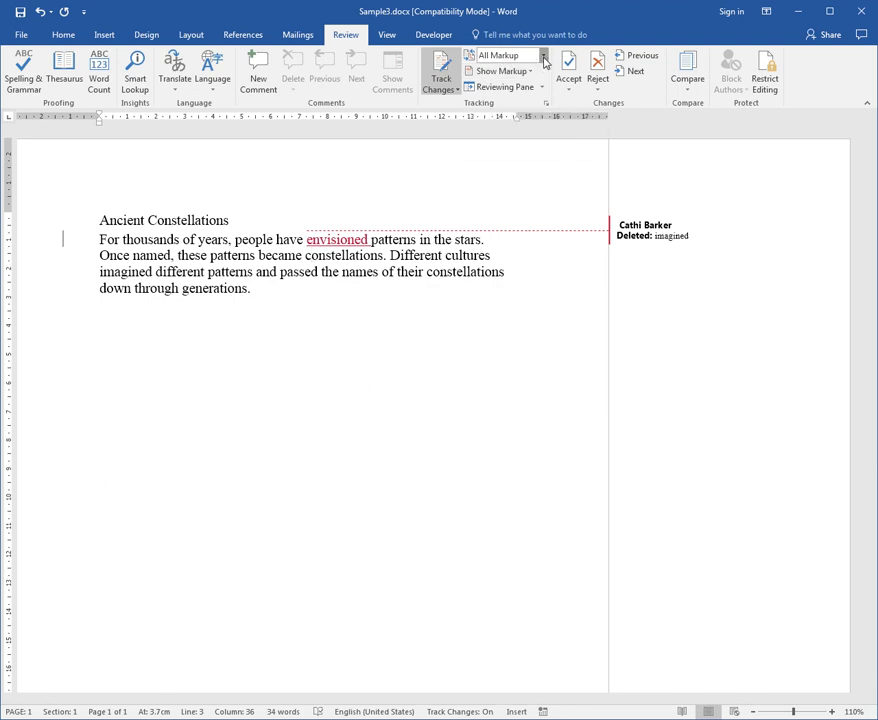
# Switch the markup display to Simple Markup and back to All Markup.
pyautogui.click(531, 76)
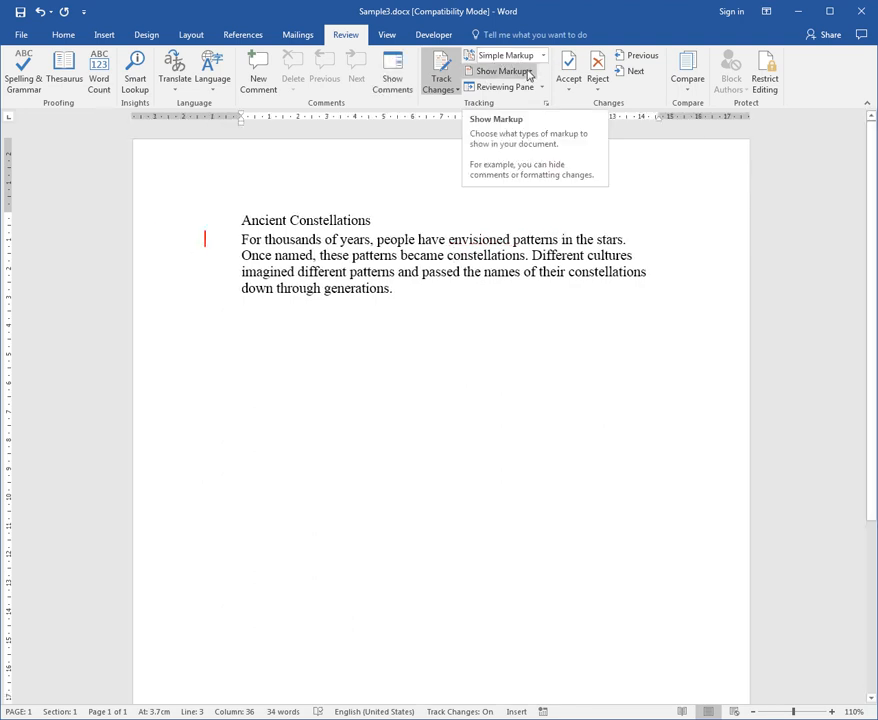
pyautogui.click(543, 57)
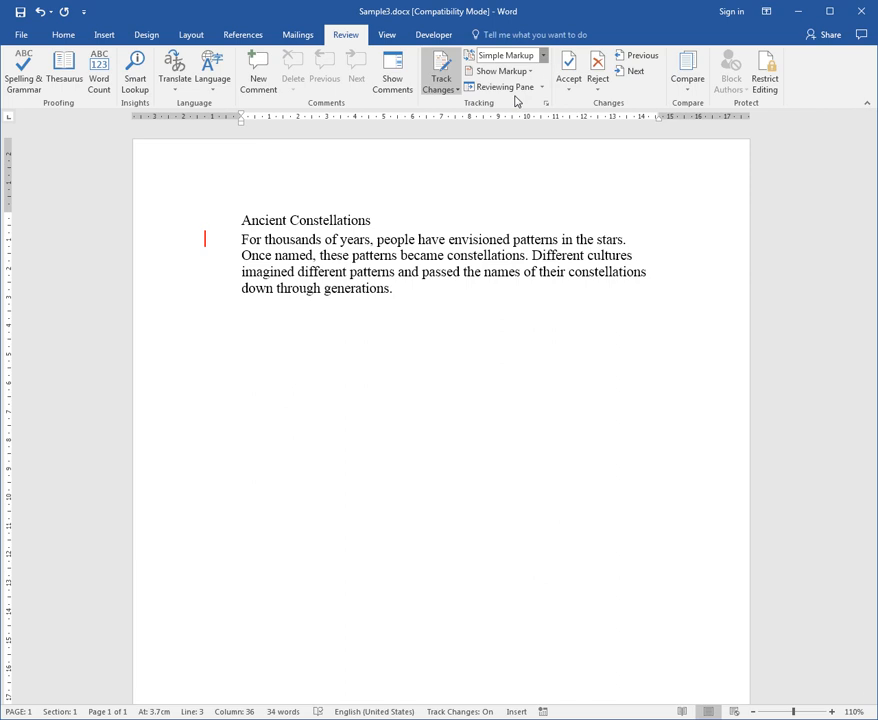
pyautogui.click(516, 100)
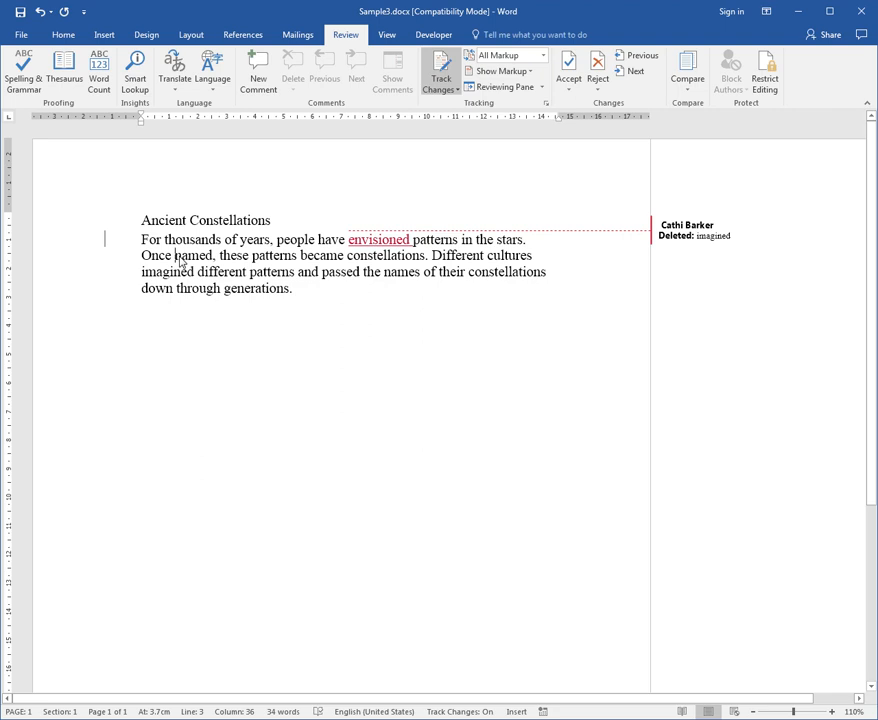
# Insert "they were" between "Once" and "named" in the second sentence.
pyautogui.write('they were')
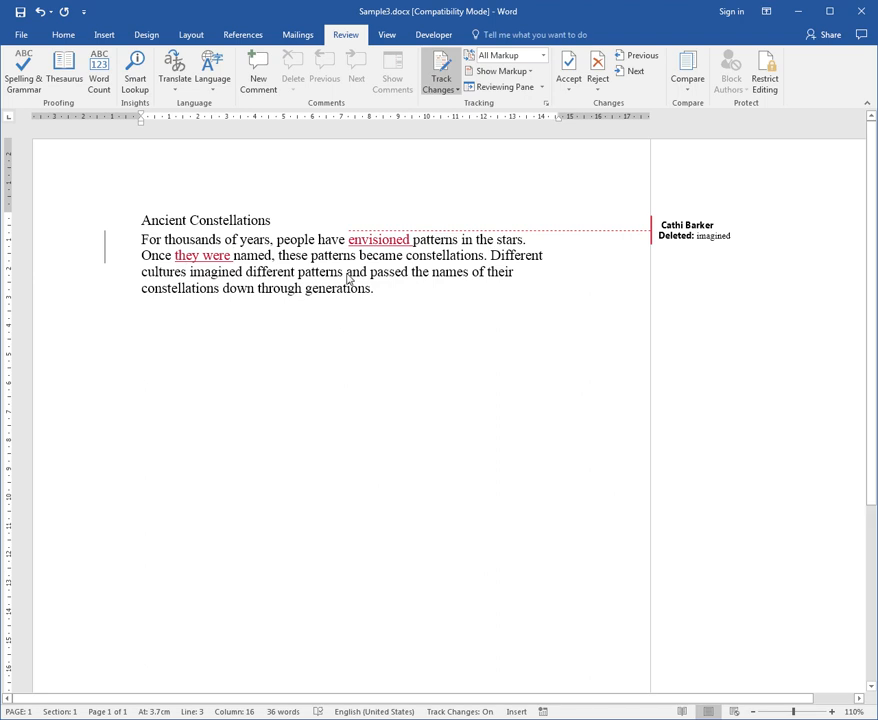
# Format the heading "Ancient Constellations" as bold and increase its font size to 16 pt.
pyautogui.click(122, 219)
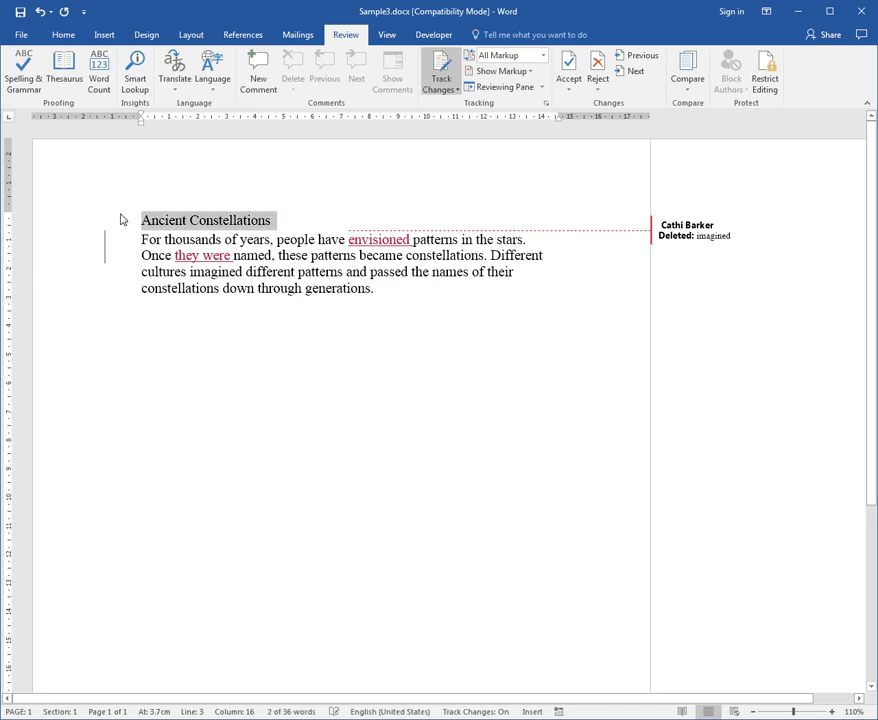
pyautogui.click(63, 35)
pyautogui.click(119, 82)
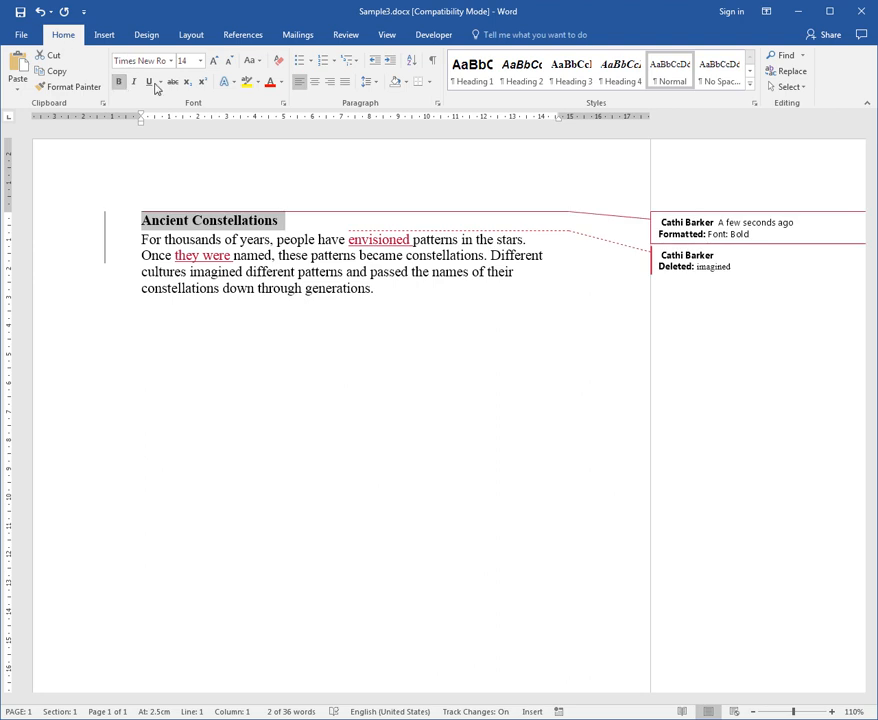
pyautogui.click(213, 61)
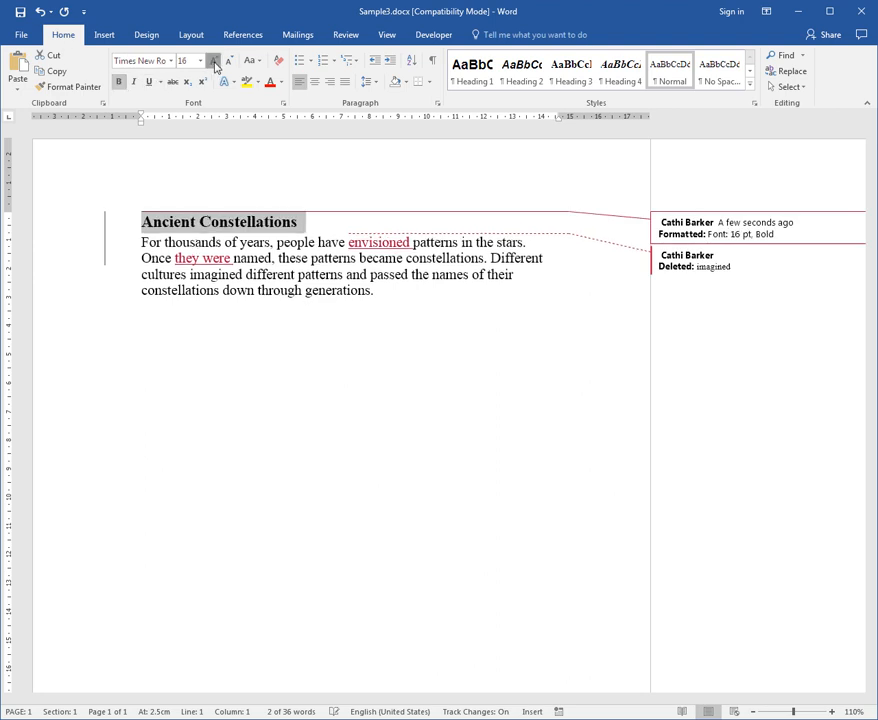
# Increase the font size of the heading "Ancient Constellations" to 18 pt and centre it.
pyautogui.click(213, 61)
pyautogui.click(315, 84)
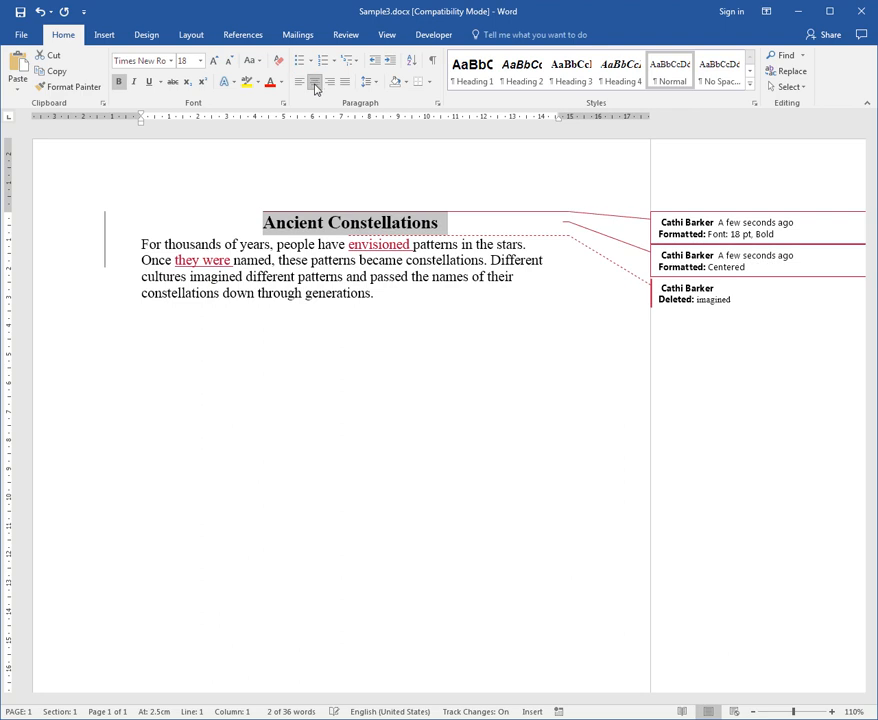
pyautogui.click(357, 291)
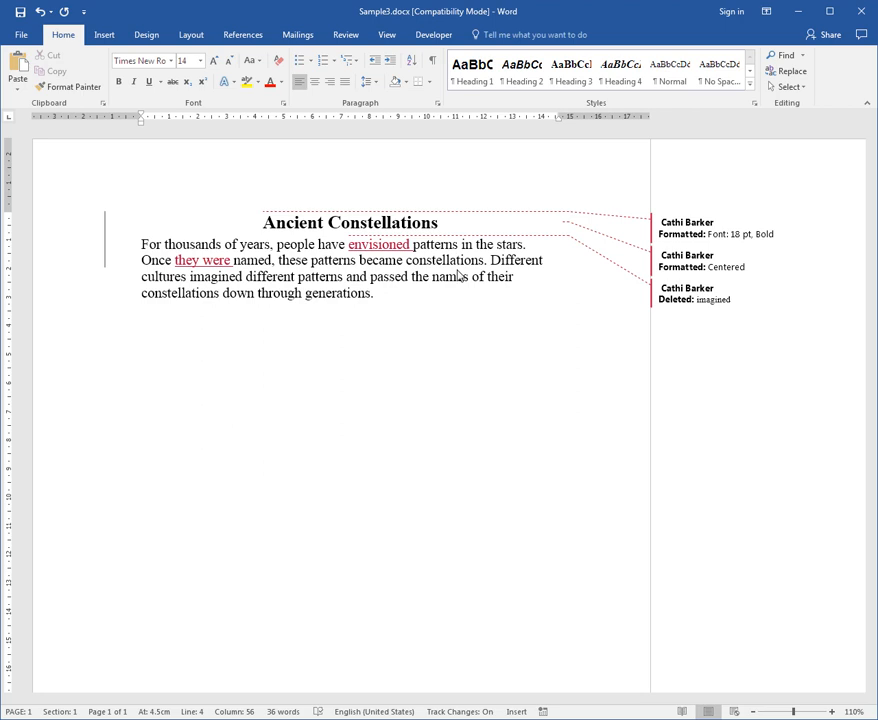
# Turn off Track Changes for the document.
pyautogui.click(345, 35)
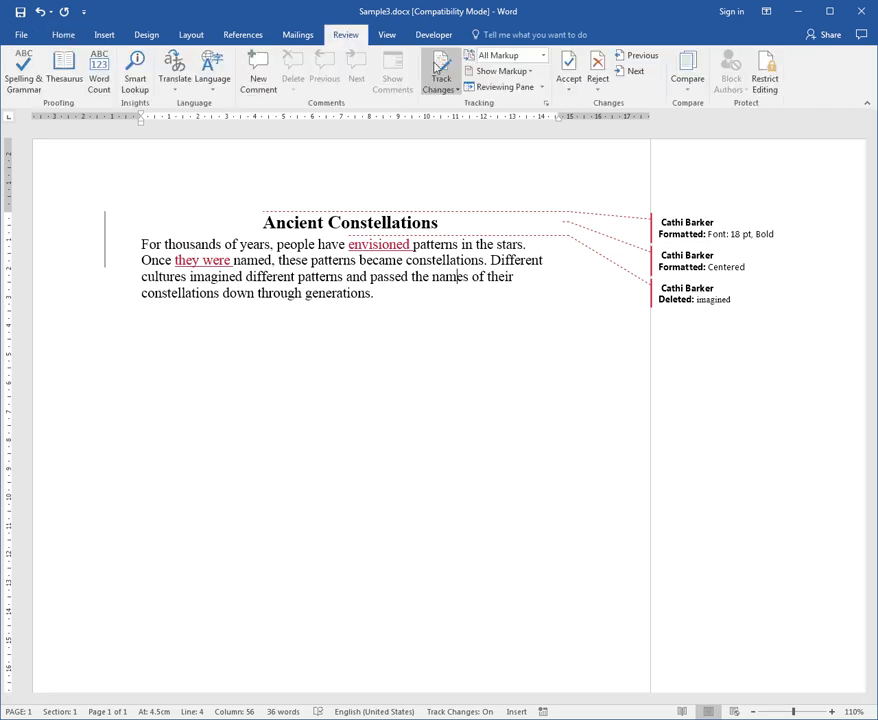
pyautogui.click(436, 68)
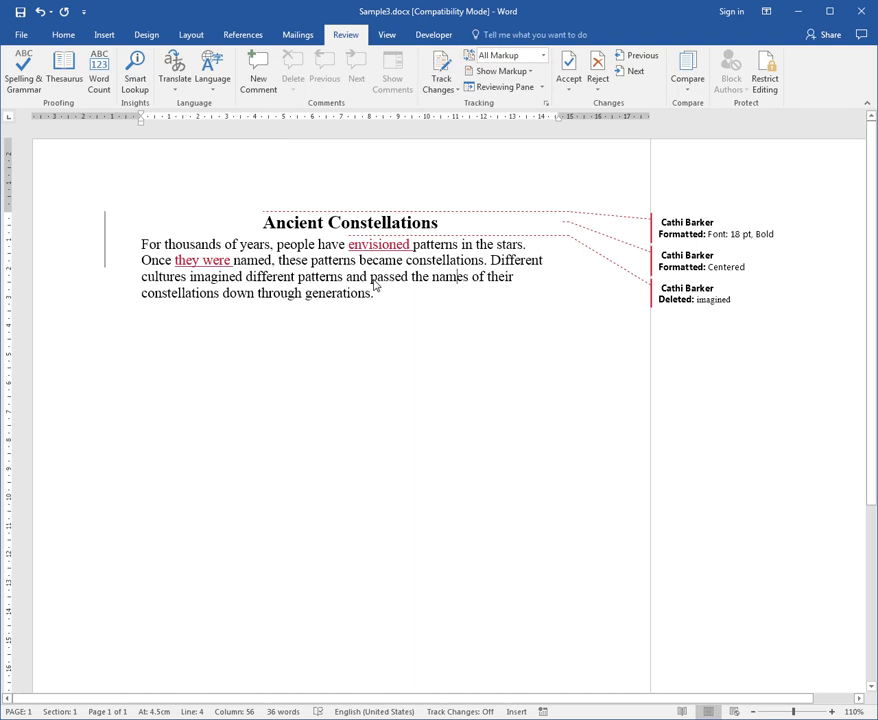
# Switch the markup display to Simple Markup and return it to All Markup.
pyautogui.click(545, 56)
pyautogui.click(510, 72)
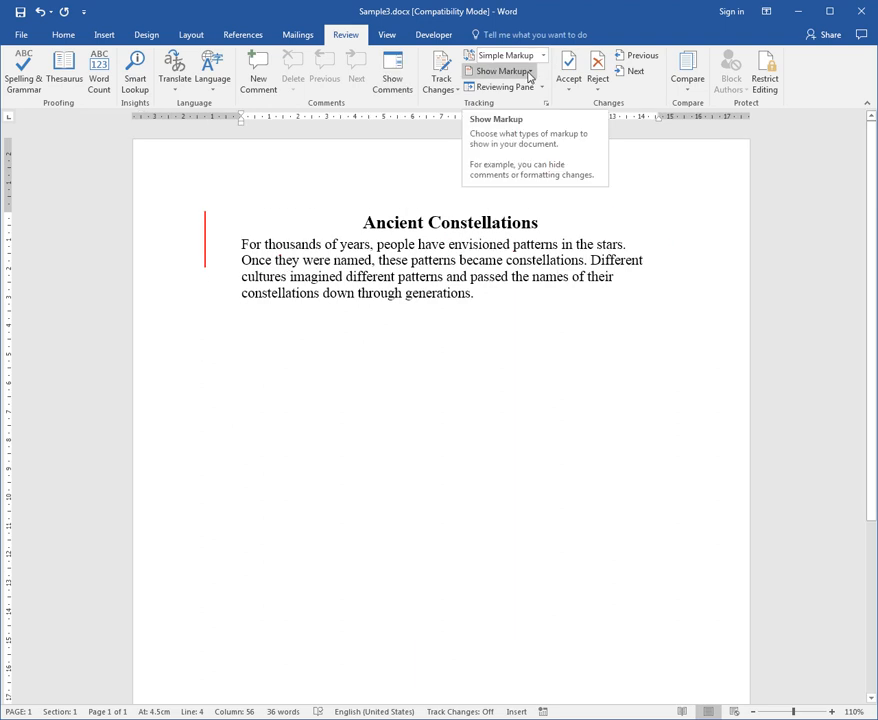
pyautogui.click(542, 56)
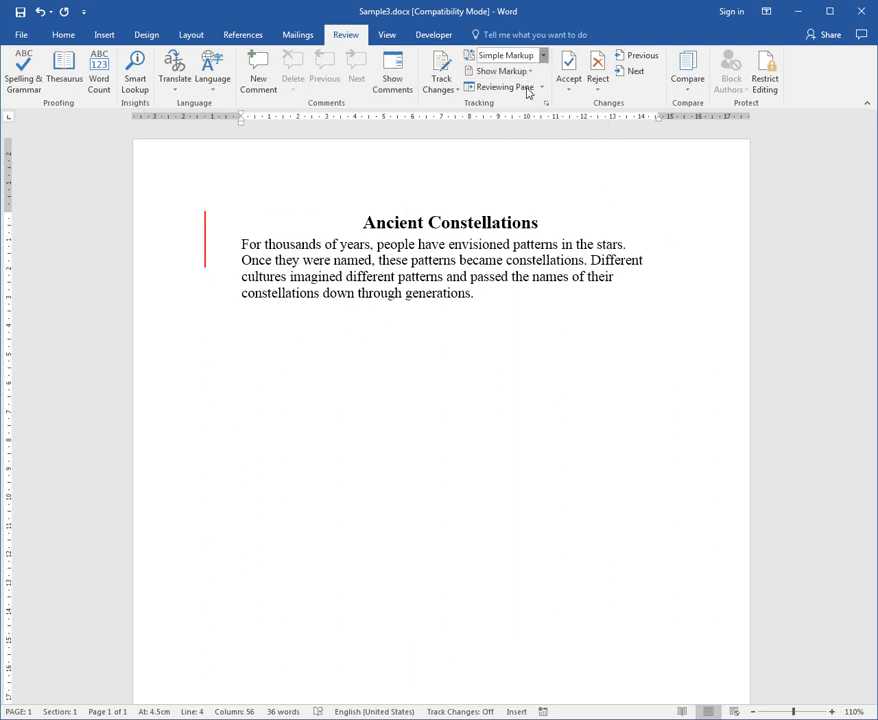
pyautogui.click(525, 89)
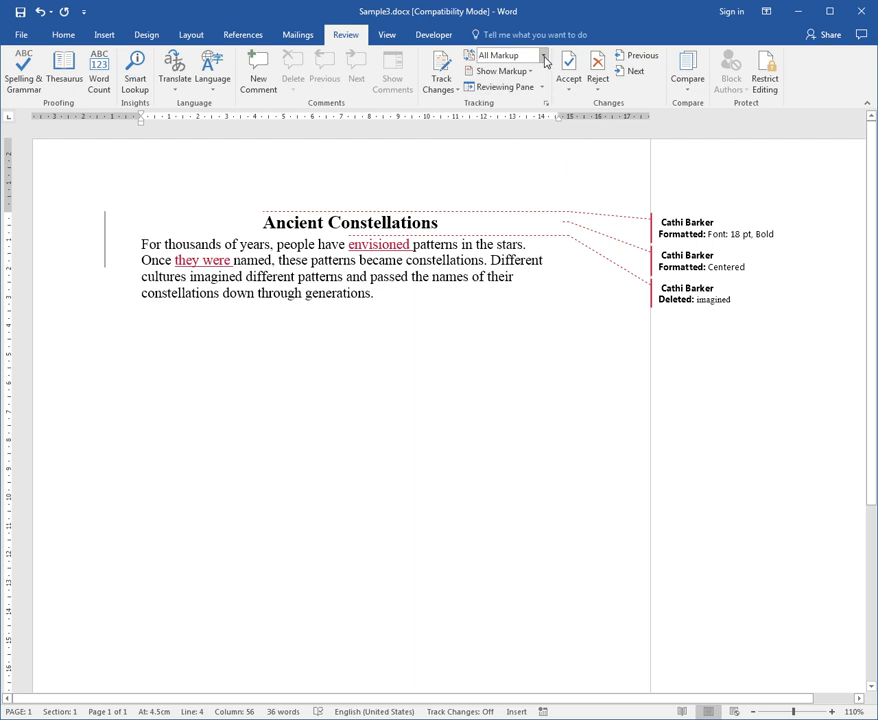
# View the document in No Markup and Original, and restore the All Markup display.
pyautogui.click(543, 56)
pyautogui.click(527, 101)
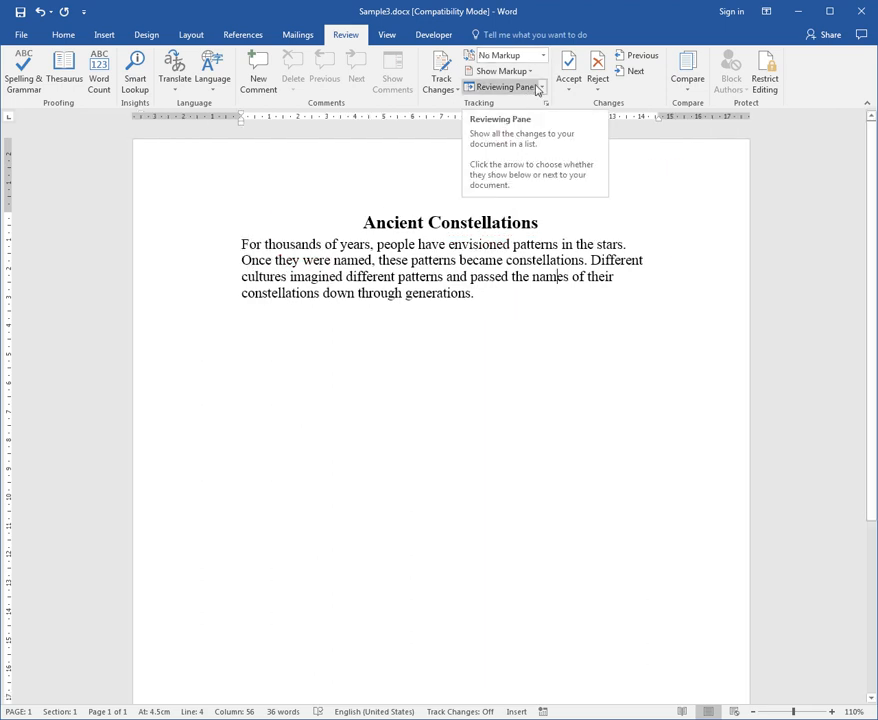
pyautogui.click(544, 56)
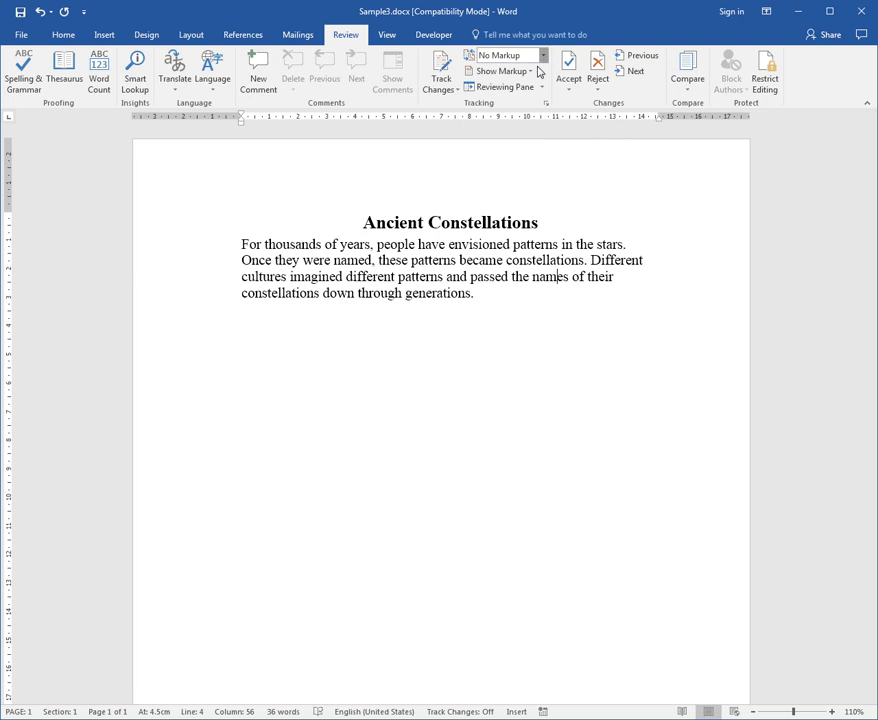
pyautogui.click(520, 116)
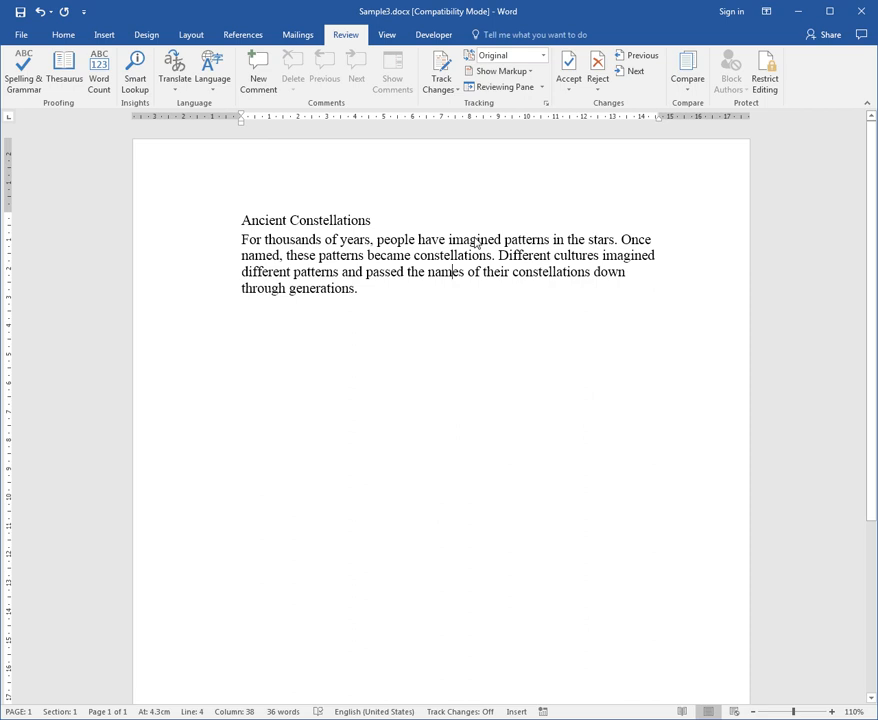
pyautogui.click(544, 57)
pyautogui.click(530, 86)
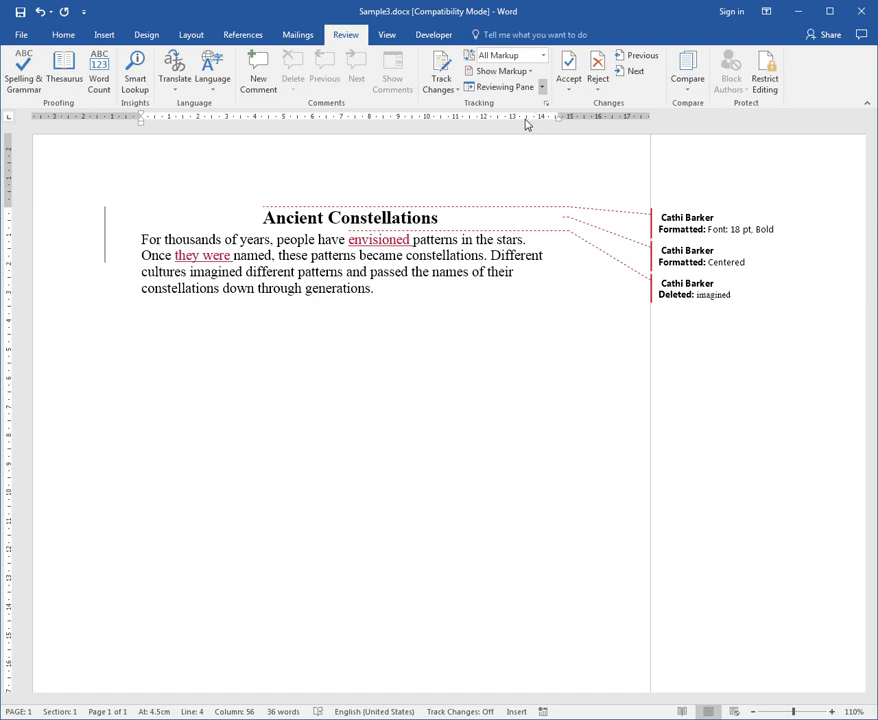
# List the revisions in the horizontal and vertical Reviewing Pane, and close the pane.
pyautogui.click(503, 87)
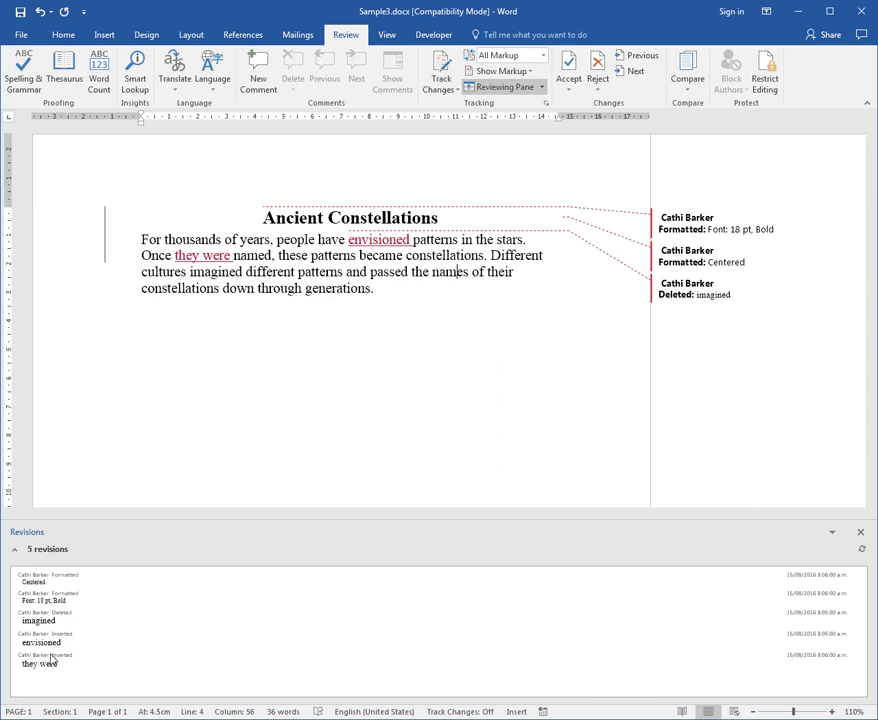
pyautogui.click(533, 108)
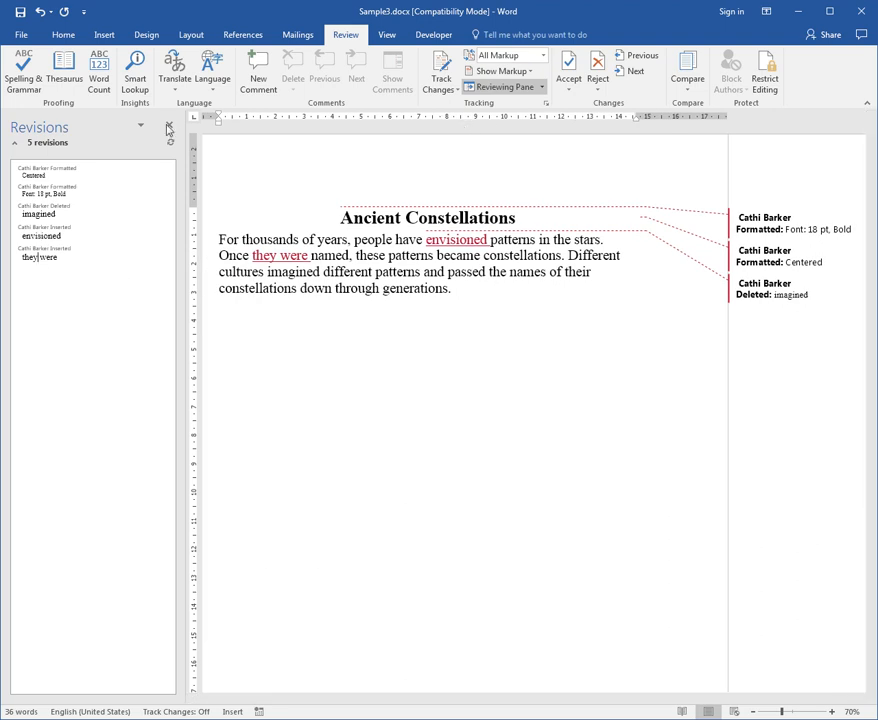
pyautogui.click(499, 88)
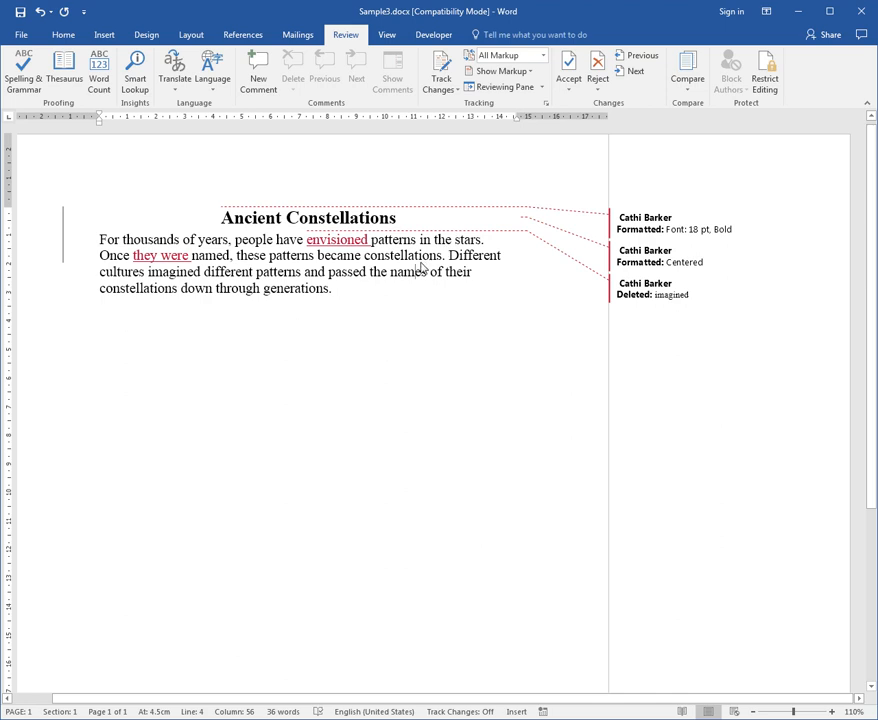
pyautogui.click(284, 273)
# Preview how the document prints with All Markup displayed, and return to the document.
pyautogui.click(21, 35)
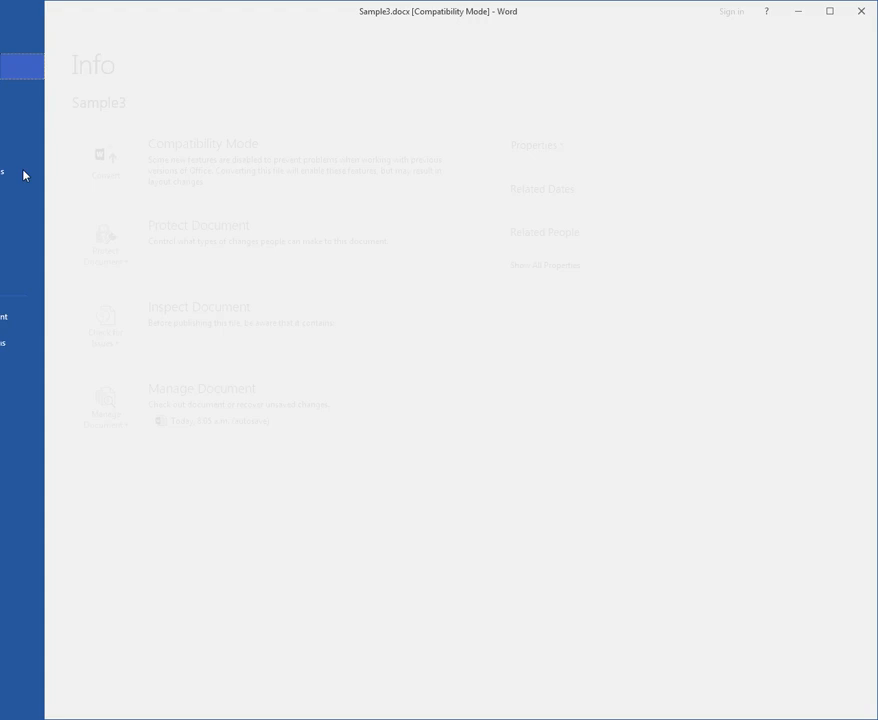
pyautogui.click(39, 204)
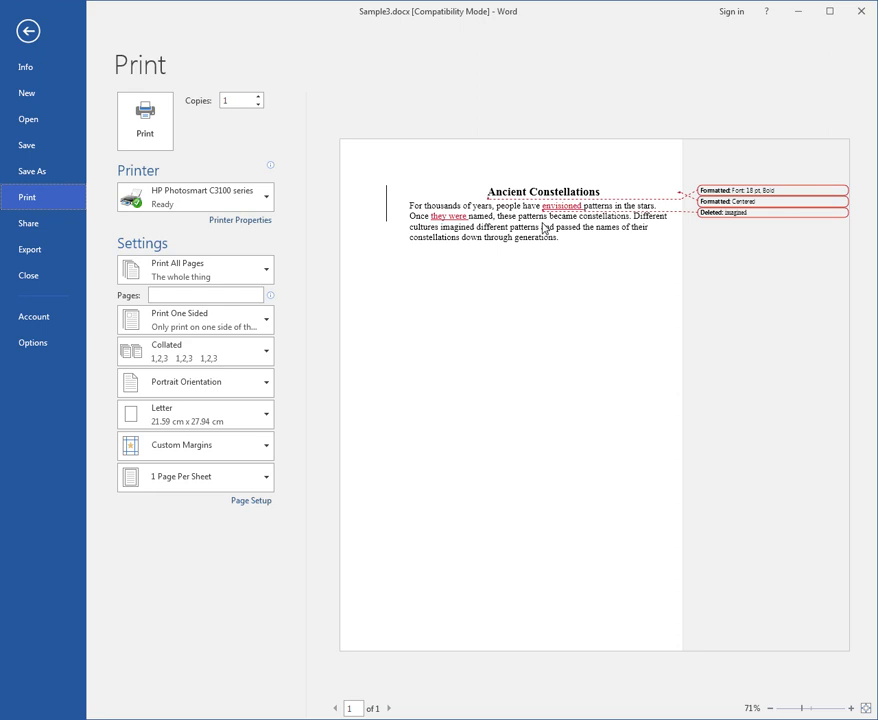
pyautogui.click(25, 28)
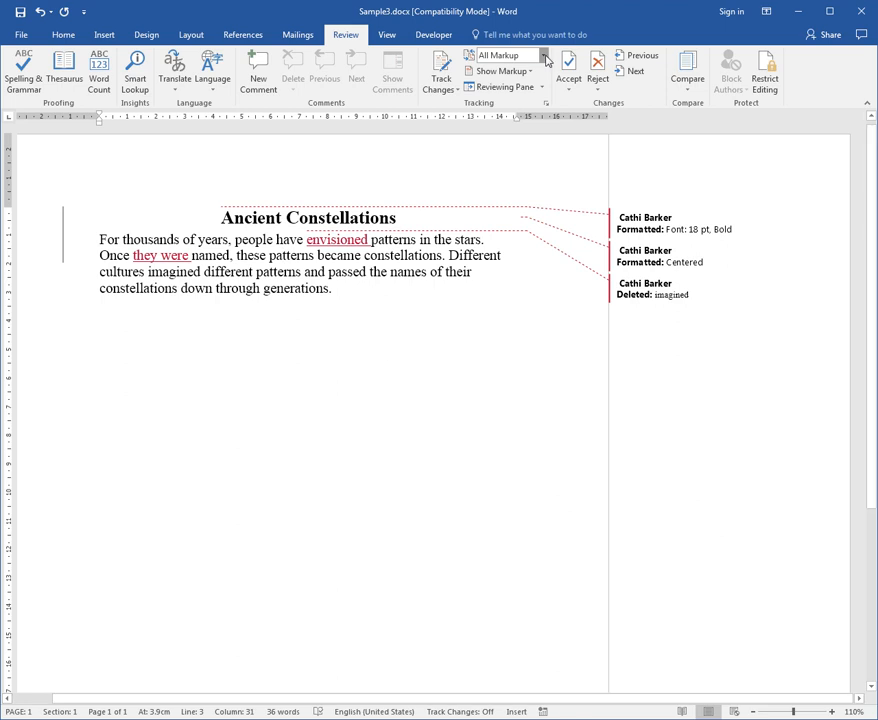
# Set the markup display to Original, preview how the document prints, and return to editing.
pyautogui.click(516, 115)
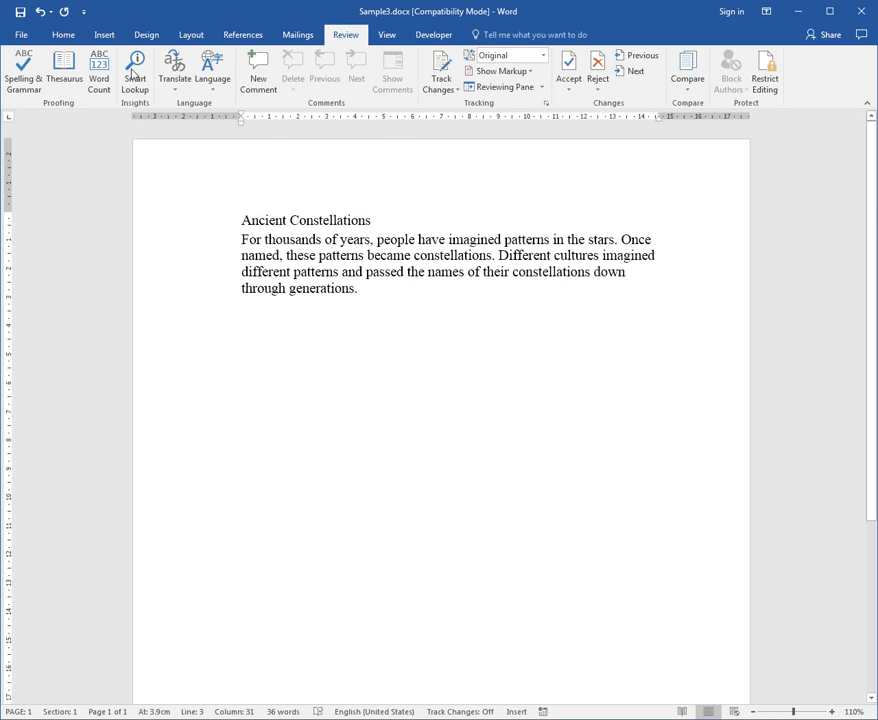
pyautogui.click(20, 36)
pyautogui.click(30, 202)
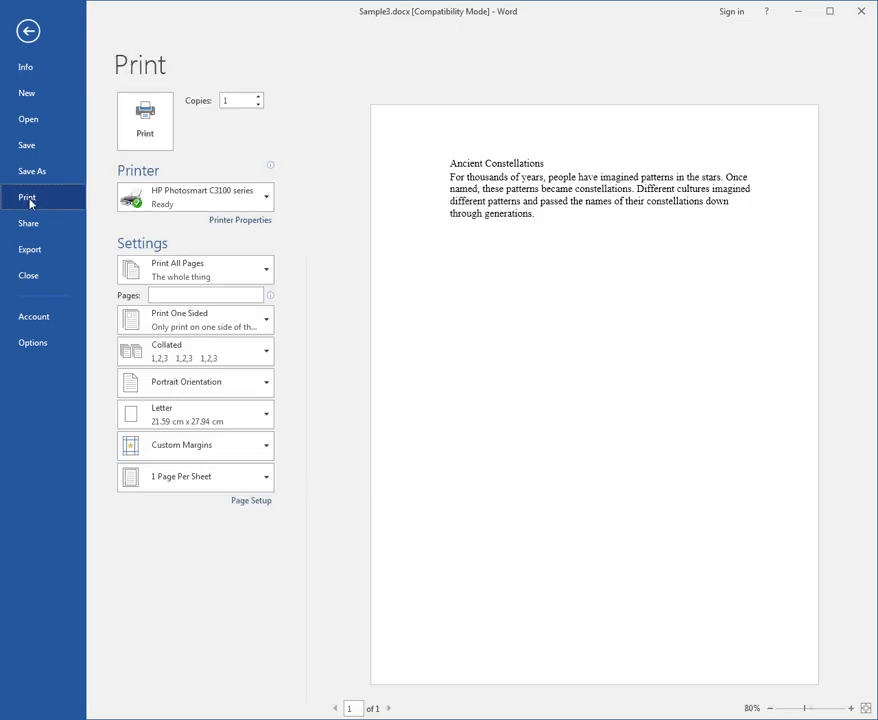
pyautogui.click(27, 33)
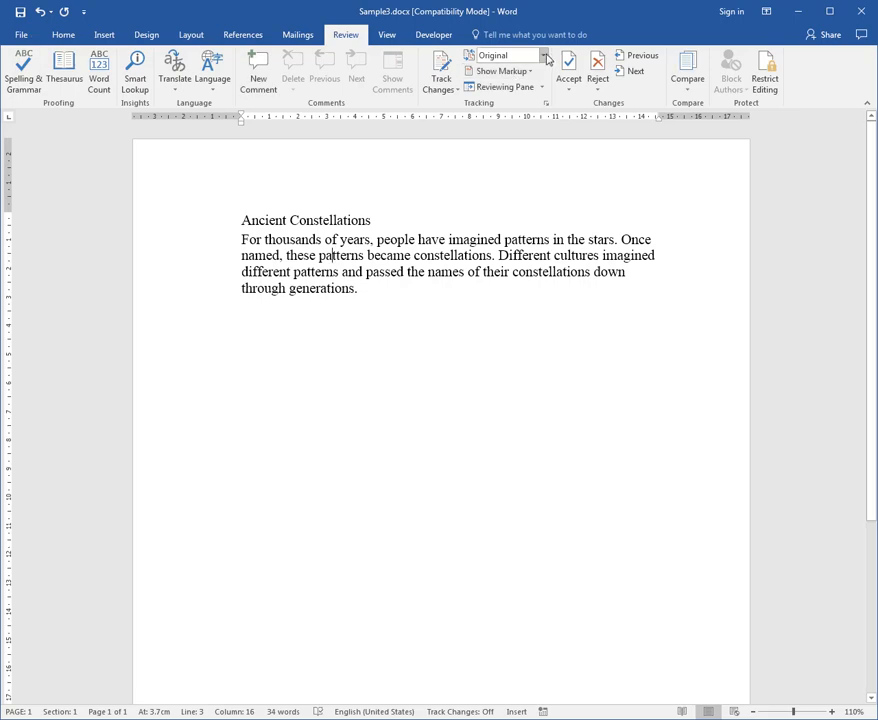
# Change the markup display from Original to No Markup, and bring back All Markup.
pyautogui.click(505, 98)
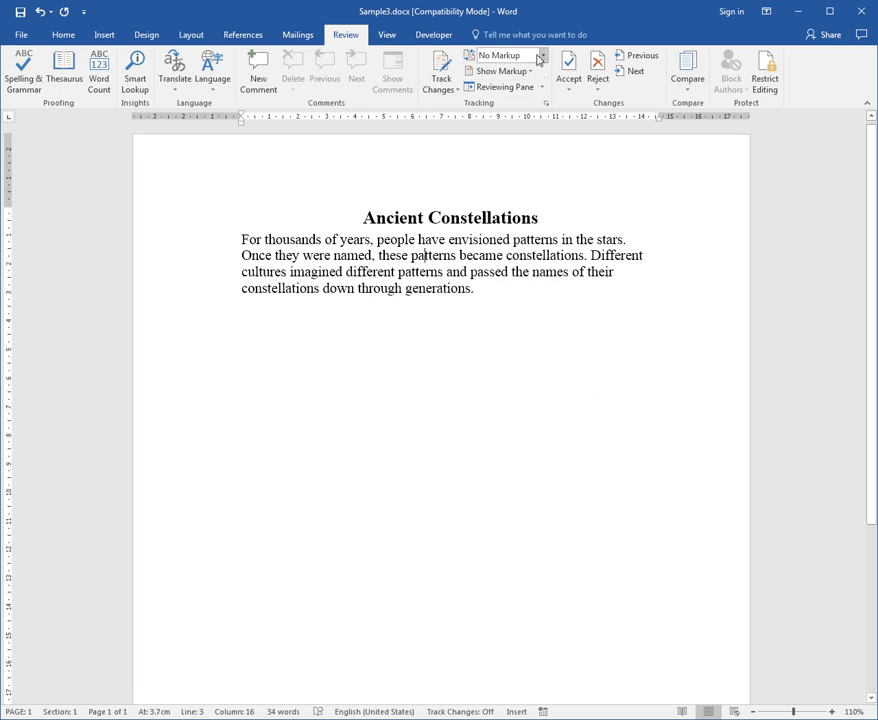
pyautogui.click(515, 87)
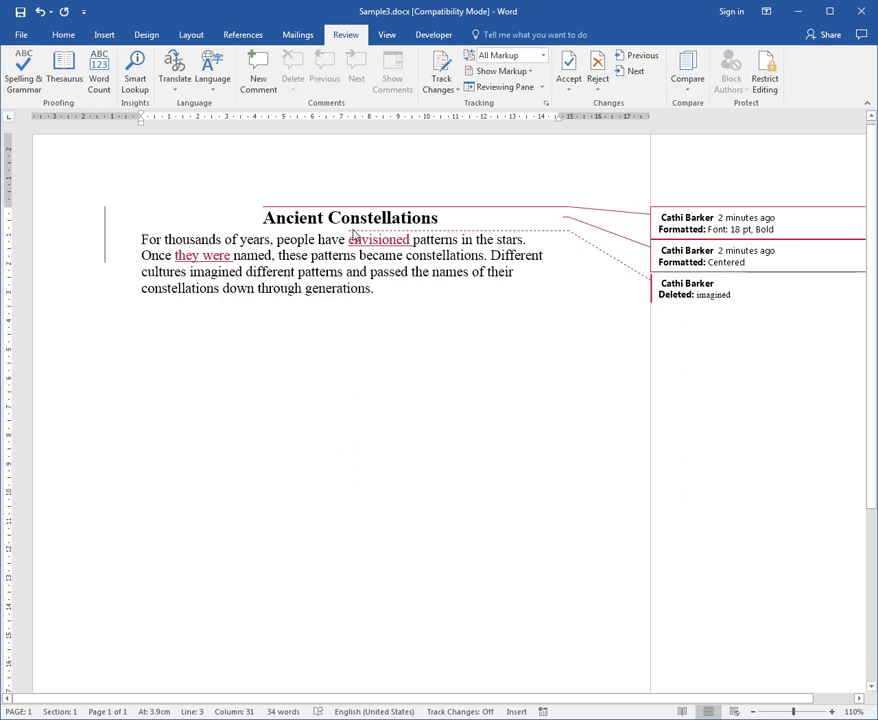
# Go through the tracked changes one by one, forward and backward, and clear the selection.
pyautogui.click(632, 71)
pyautogui.click(634, 71)
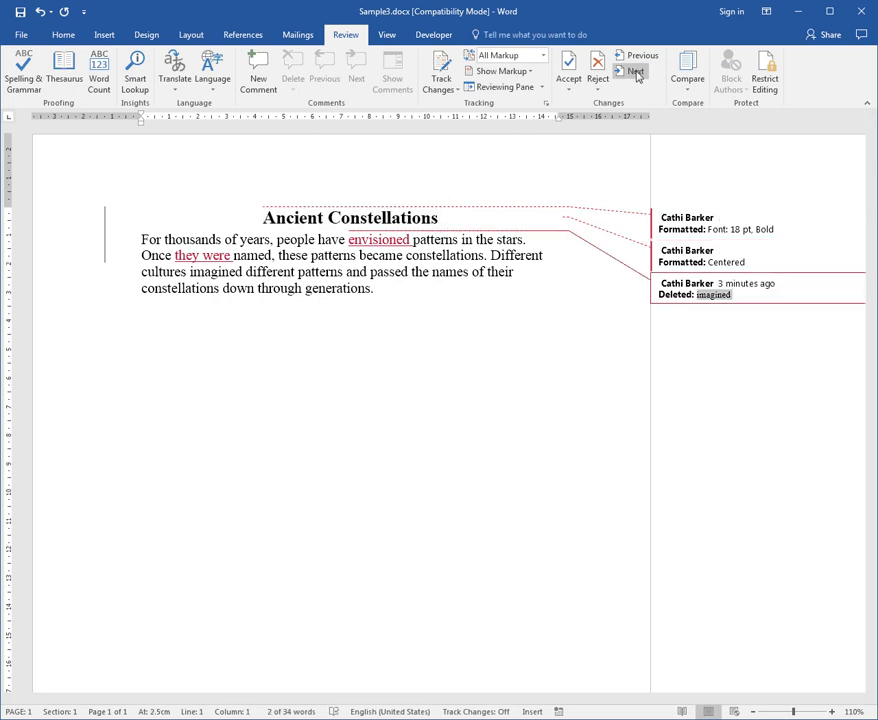
pyautogui.click(634, 71)
pyautogui.click(634, 71)
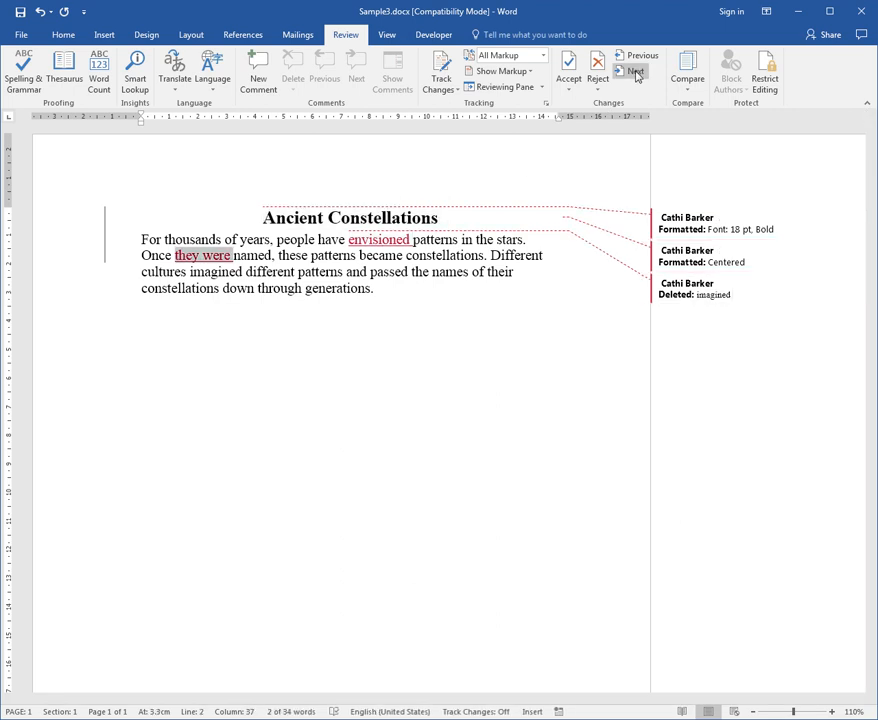
pyautogui.click(634, 71)
pyautogui.click(634, 57)
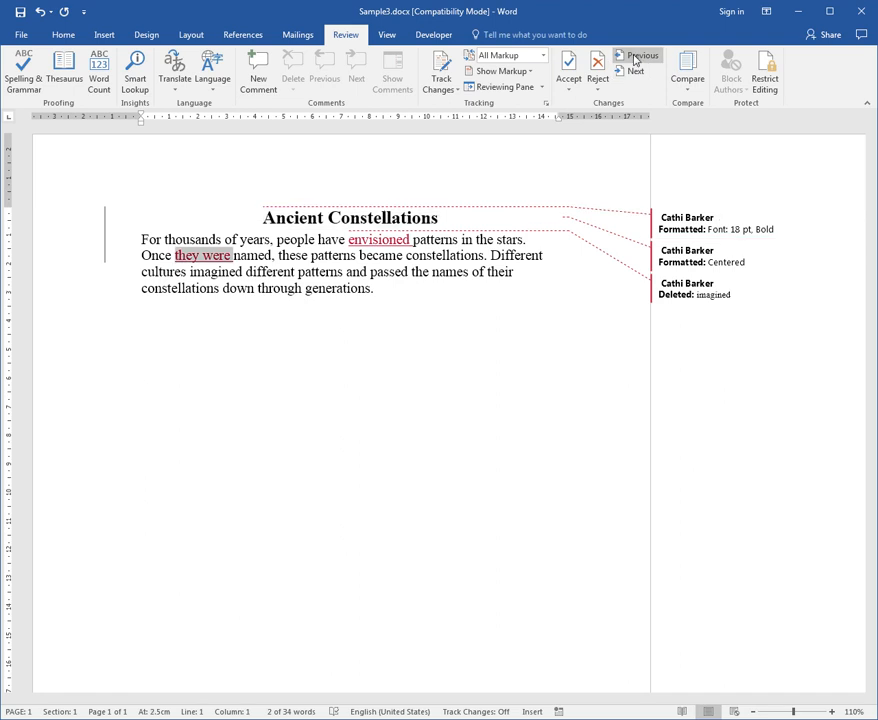
pyautogui.click(634, 57)
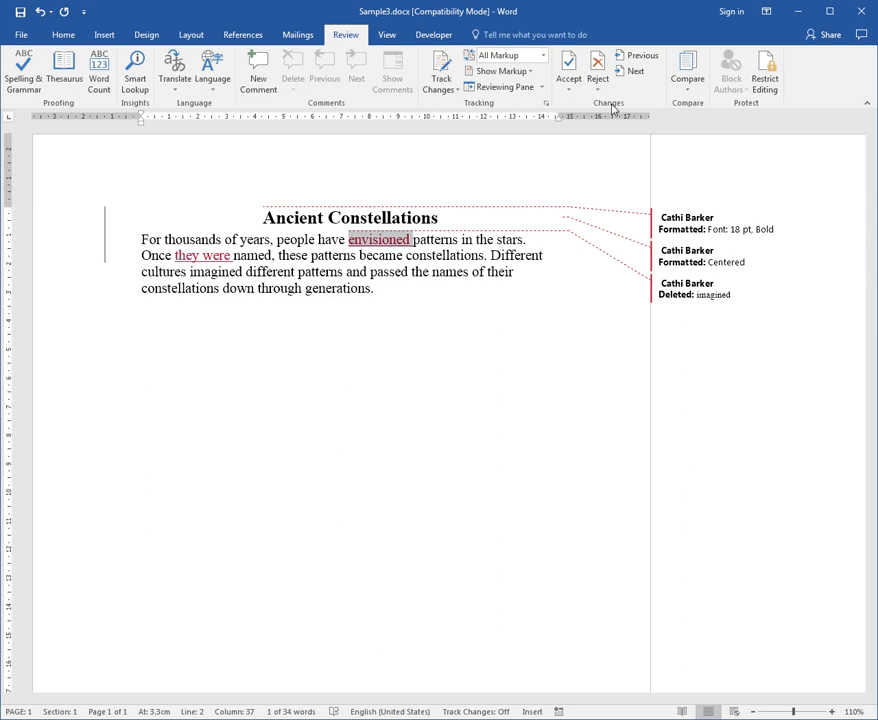
pyautogui.click(456, 244)
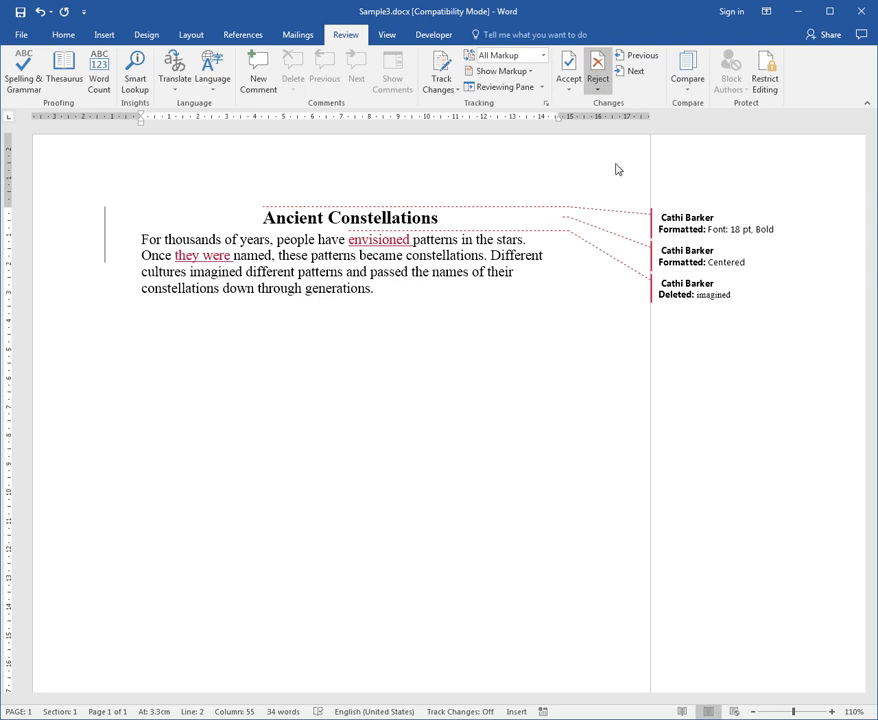
# Accept the heading's tracked font change and reject the replacement of "imagined" with "envisioned" in the first line.
pyautogui.click(70, 226)
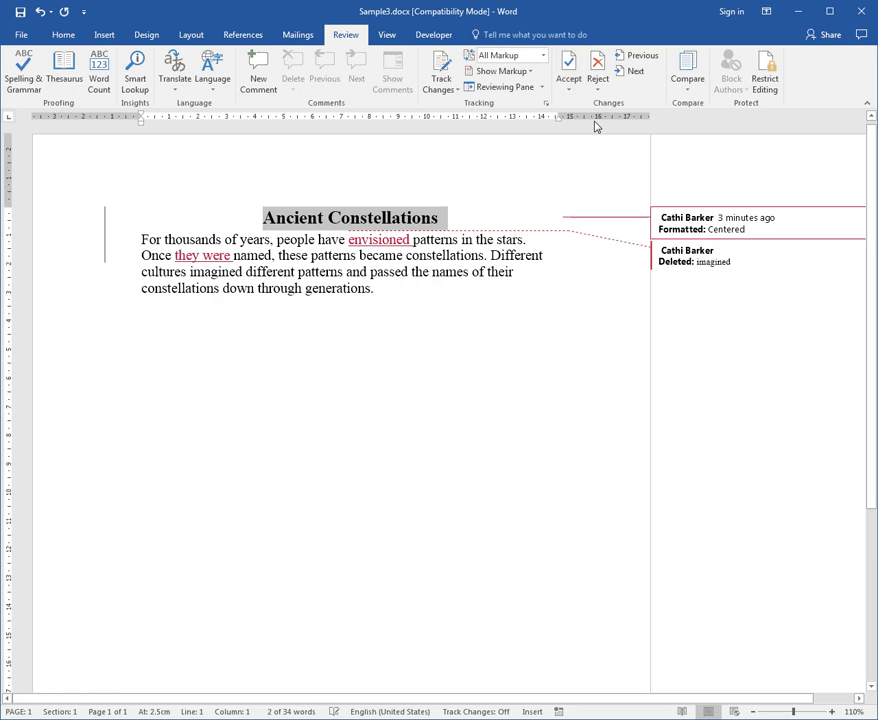
pyautogui.click(74, 243)
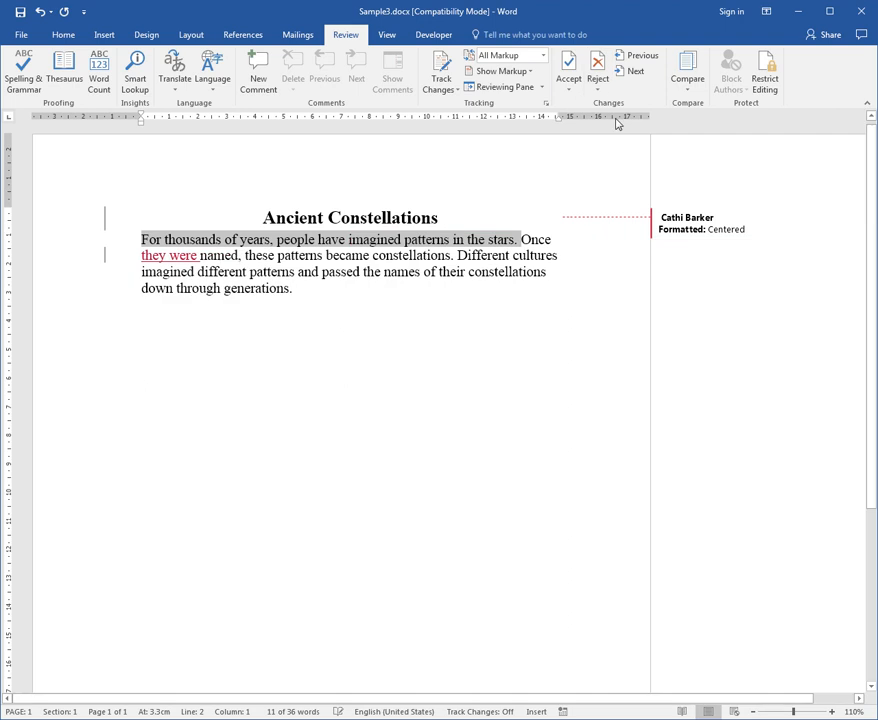
# Accept the tracked insertion "they were" and the heading's tracked centring, and dismiss the message.
pyautogui.click(57, 258)
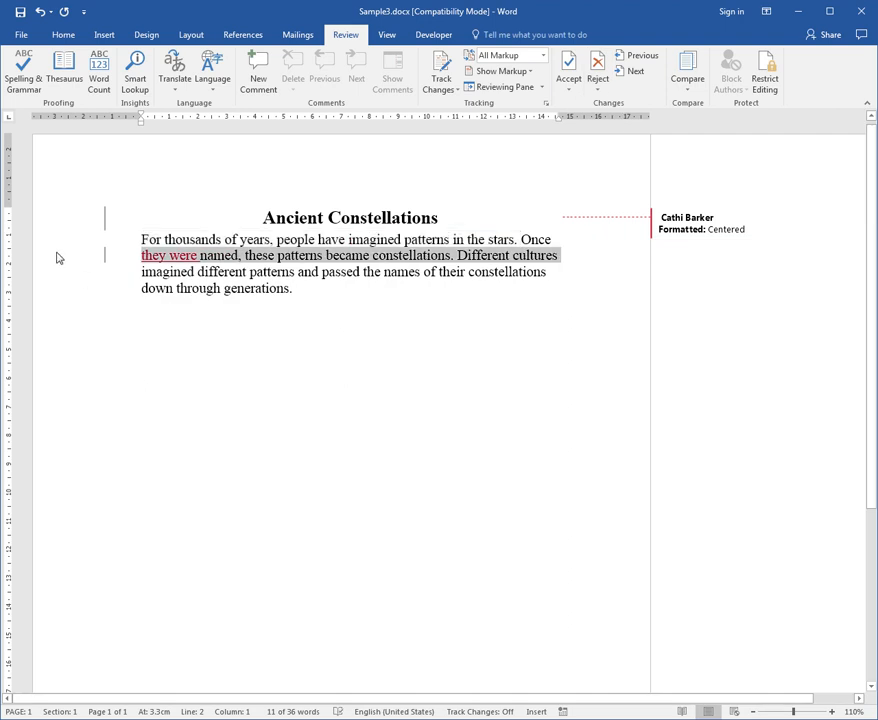
pyautogui.click(577, 95)
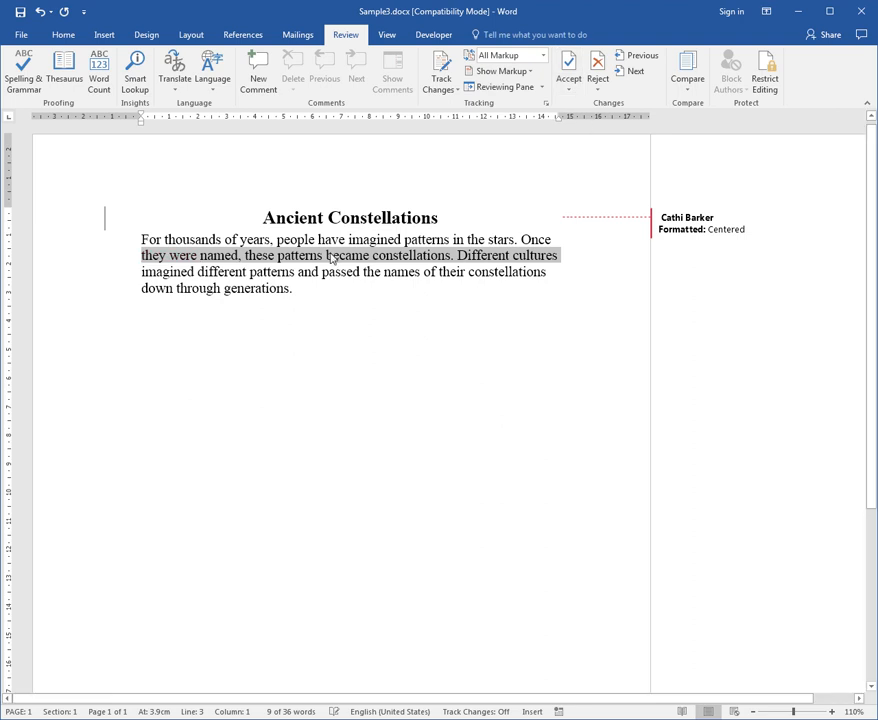
pyautogui.click(60, 220)
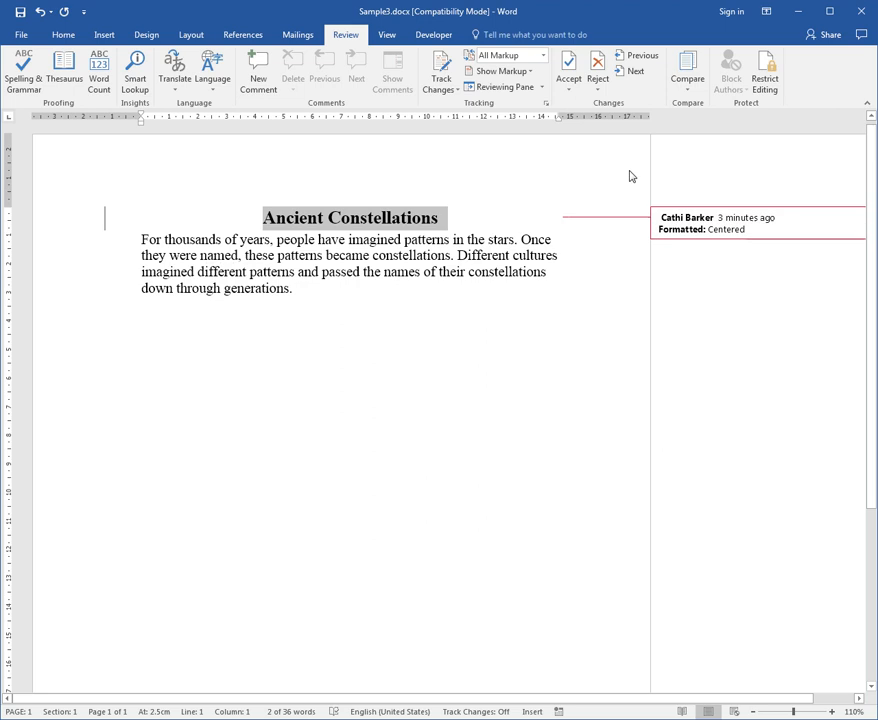
pyautogui.click(568, 64)
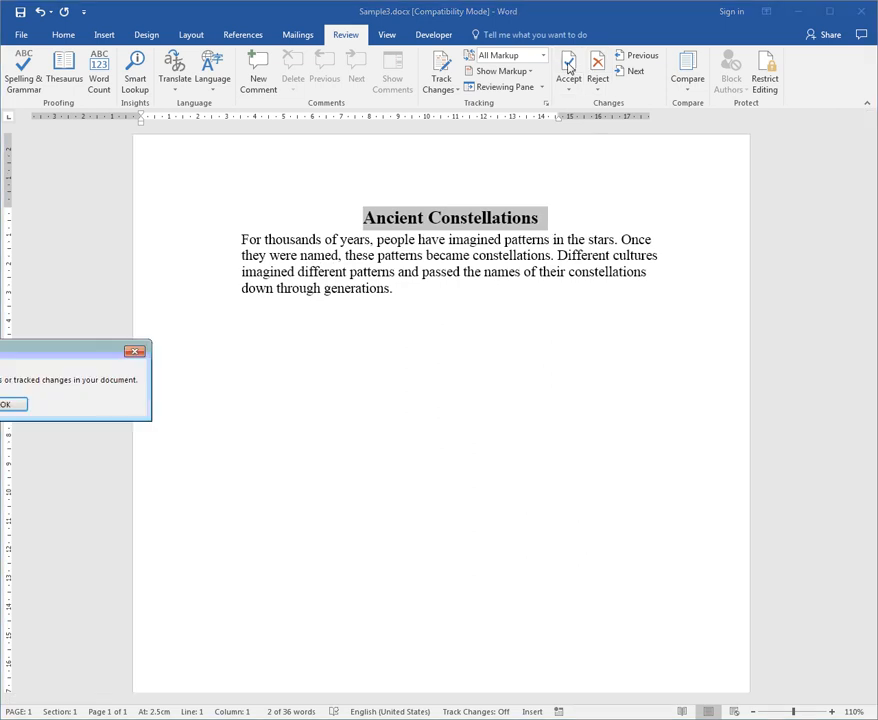
pyautogui.moveTo(62, 363); pyautogui.dragTo(490, 344)
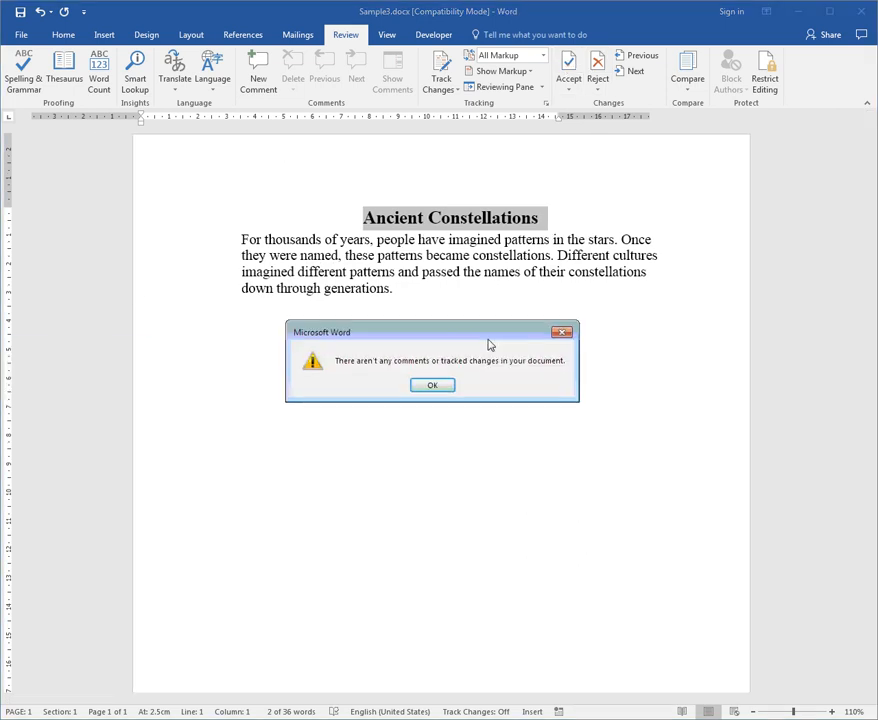
pyautogui.click(435, 386)
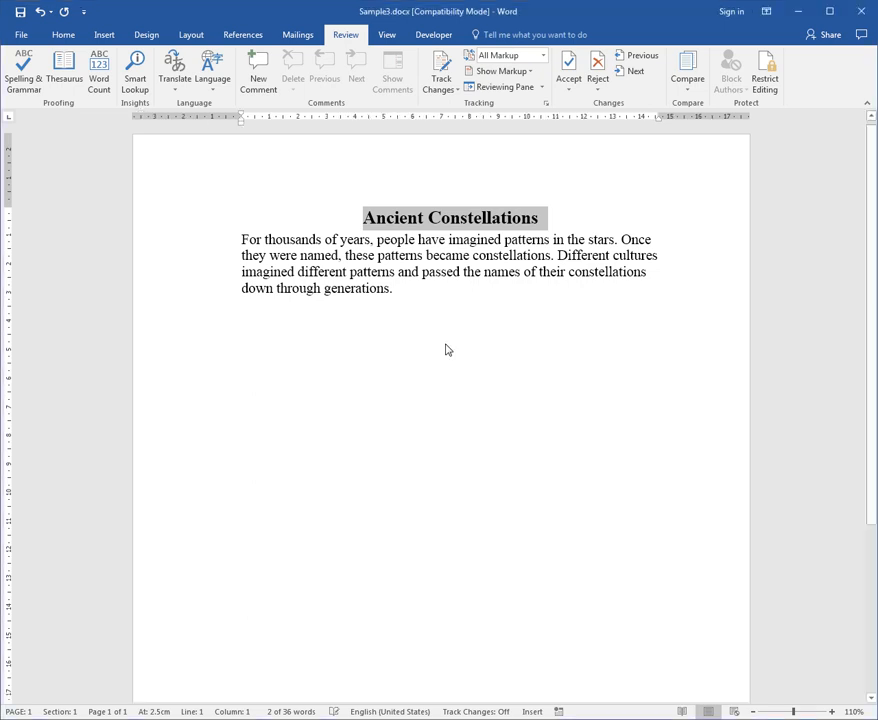
pyautogui.click(446, 274)
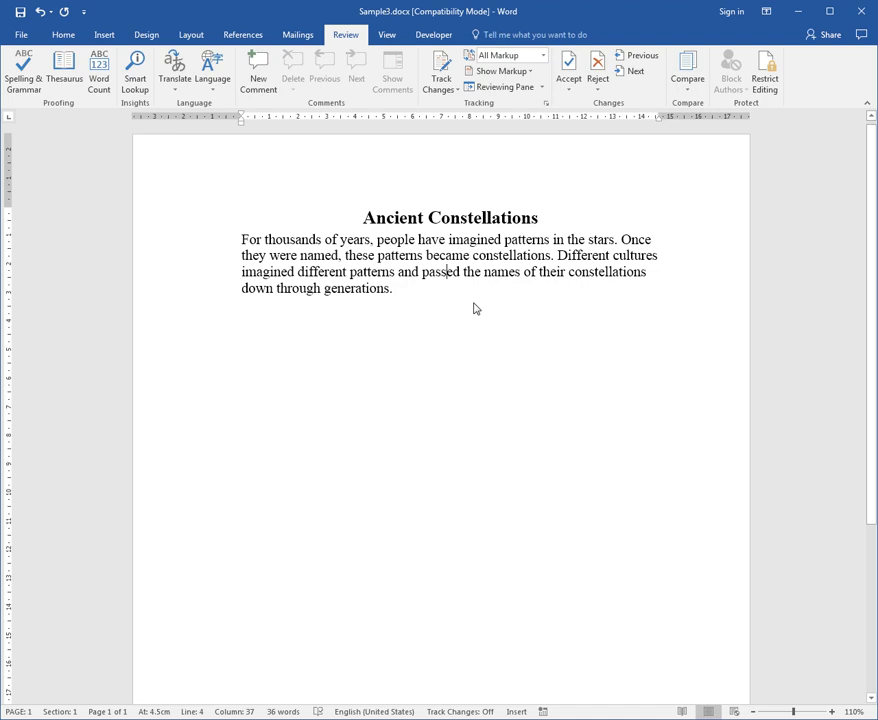